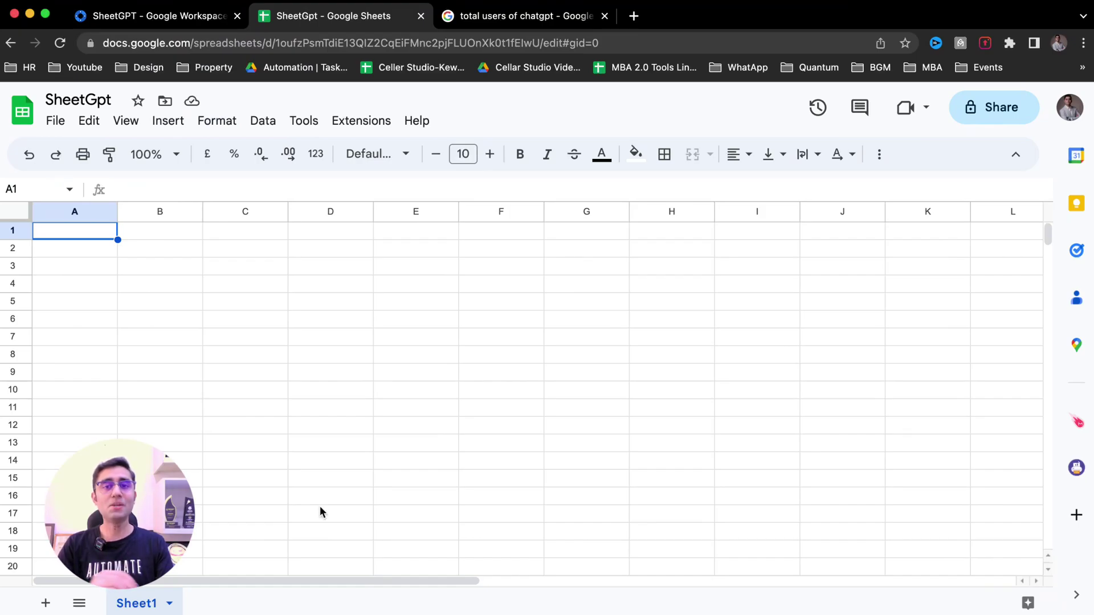
Search Google Workspace Marketplace for SheetGPT and open the SheetGPT add-on's listing
{"action": "left_click", "coordinate": [136, 16]}
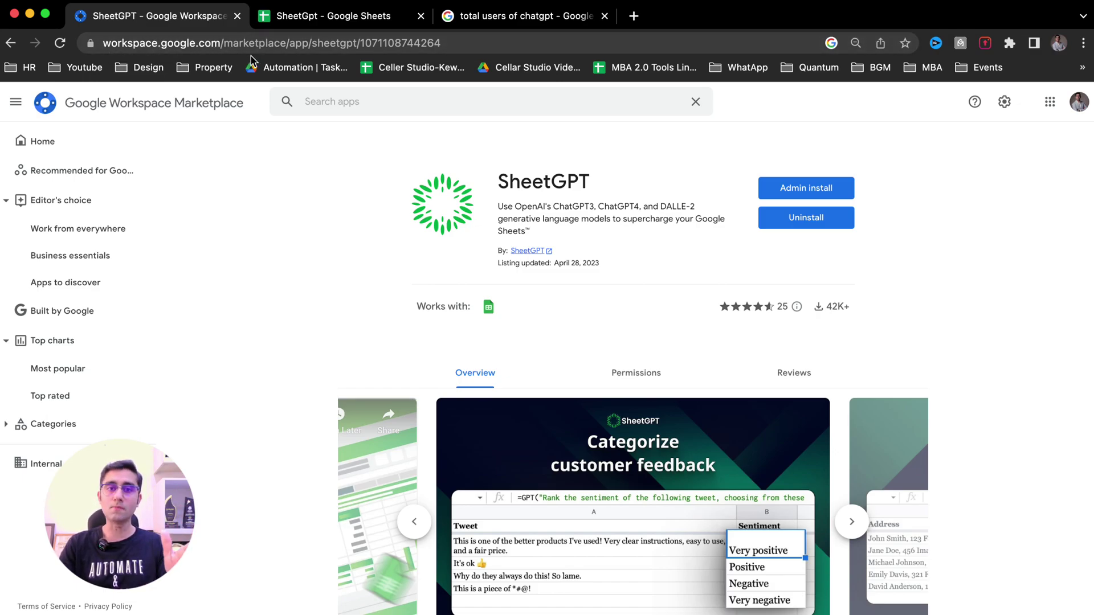
{"action": "left_click", "coordinate": [349, 106]}
{"action": "type", "text": "sheet"}
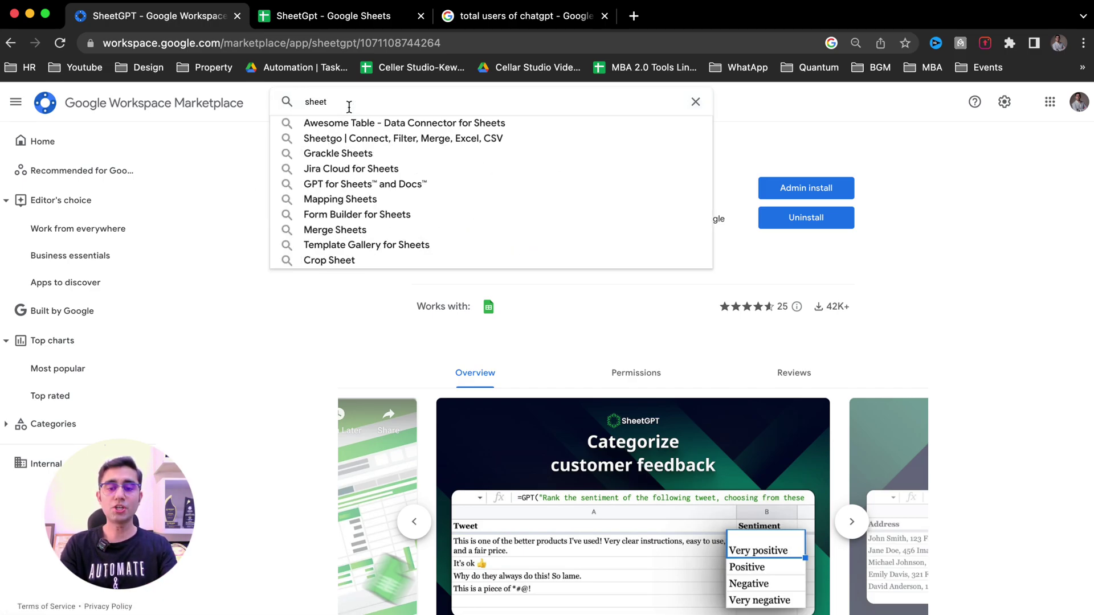
{"action": "type", "text": "gpt"}
{"action": "key", "text": "Down"}
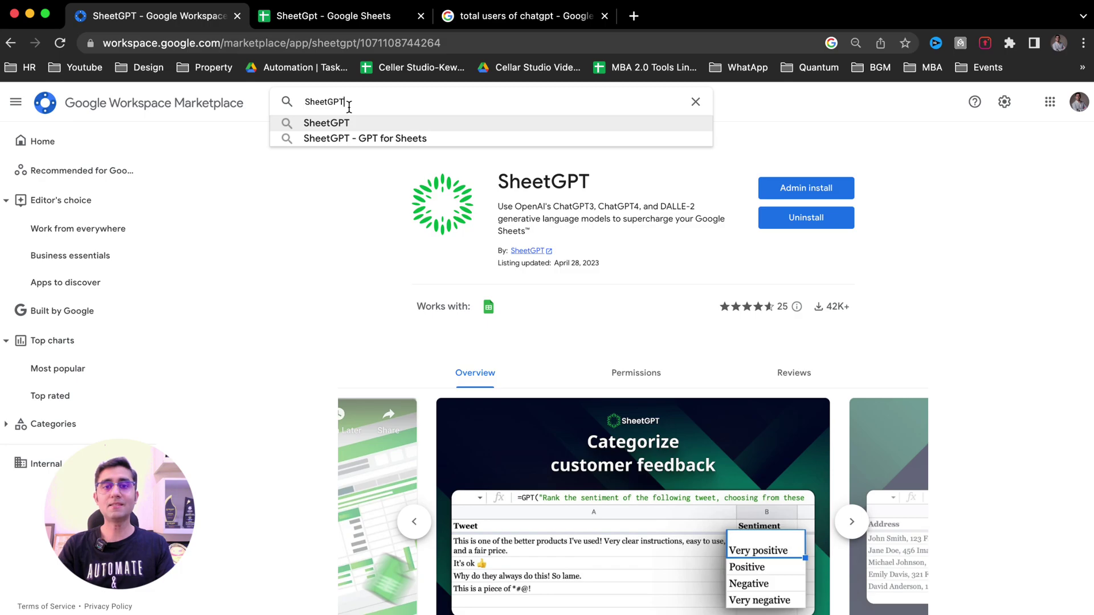
{"action": "key", "text": "Return"}
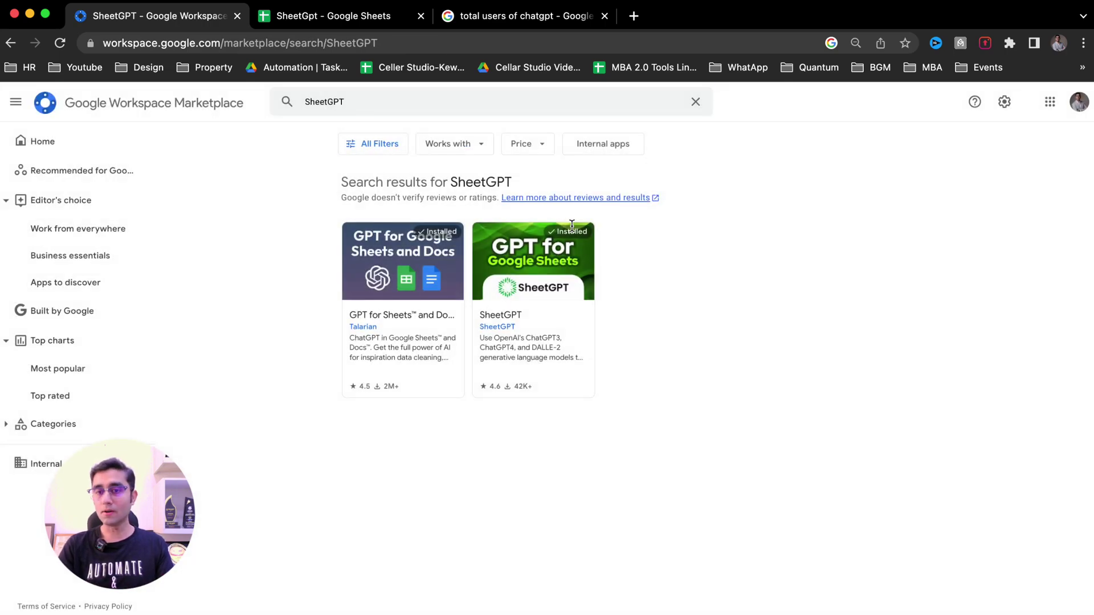
{"action": "left_click", "coordinate": [552, 273]}
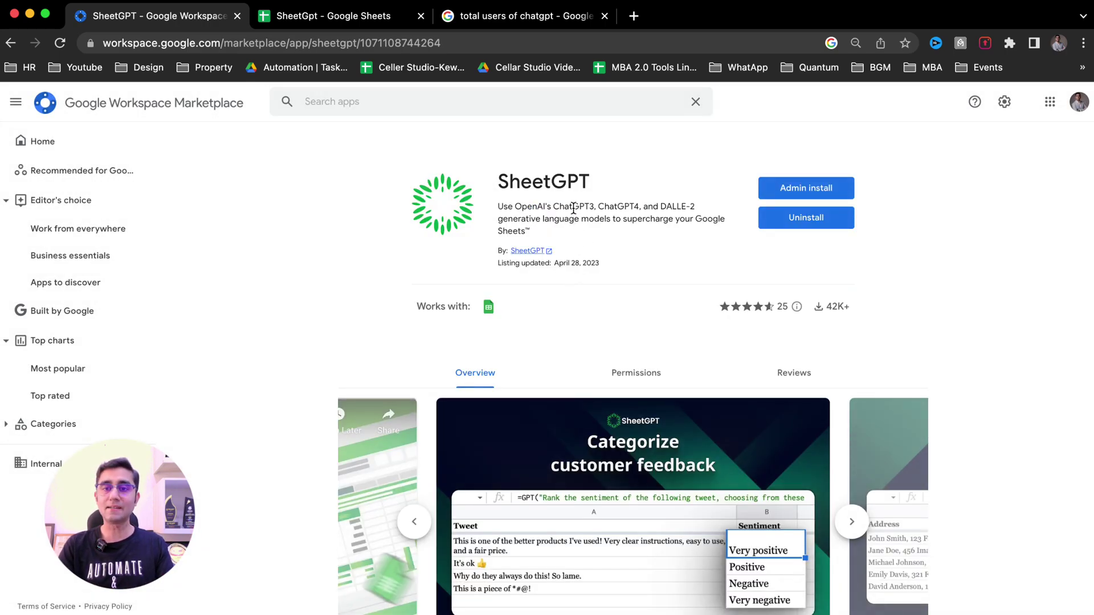
Examine the SheetGPT listing's title, its description of supported OpenAI models and the install options
{"action": "scroll", "coordinate": [573, 213], "scroll_direction": "up", "scroll_amount": 5}
{"action": "left_click_drag", "start_coordinate": [427, 204], "coordinate": [740, 203]}
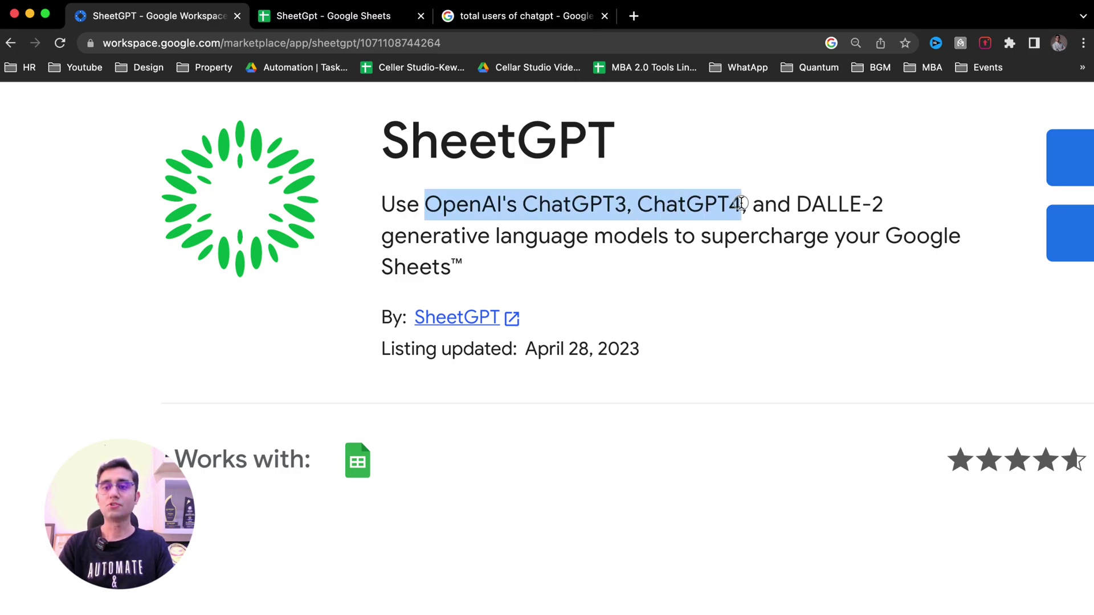
{"action": "scroll", "coordinate": [740, 203], "scroll_direction": "down", "scroll_amount": 5}
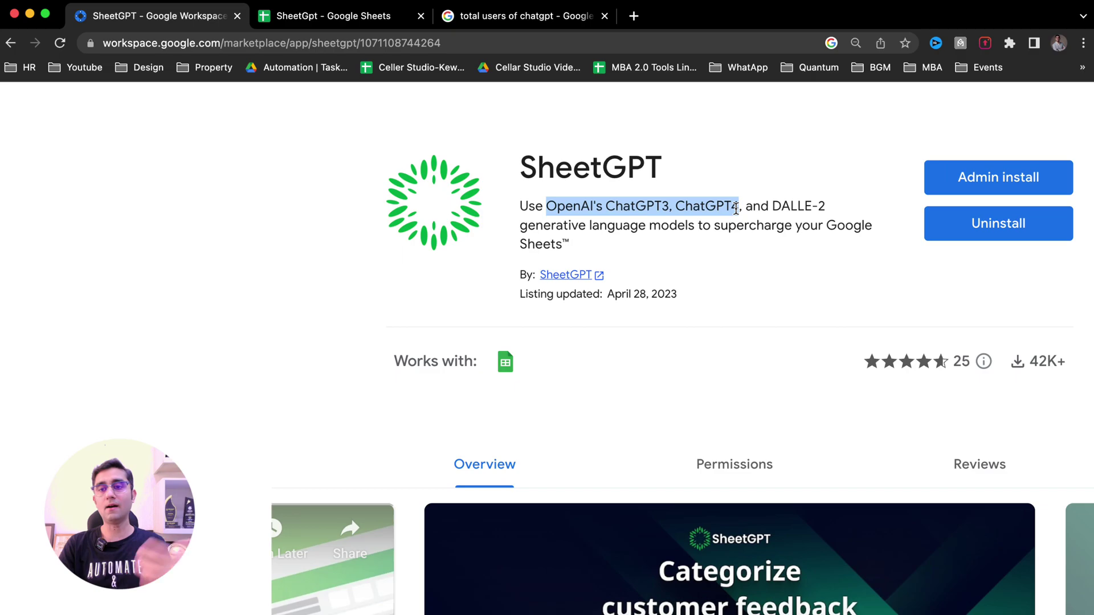
{"action": "scroll", "coordinate": [673, 279], "scroll_direction": "down", "scroll_amount": 5}
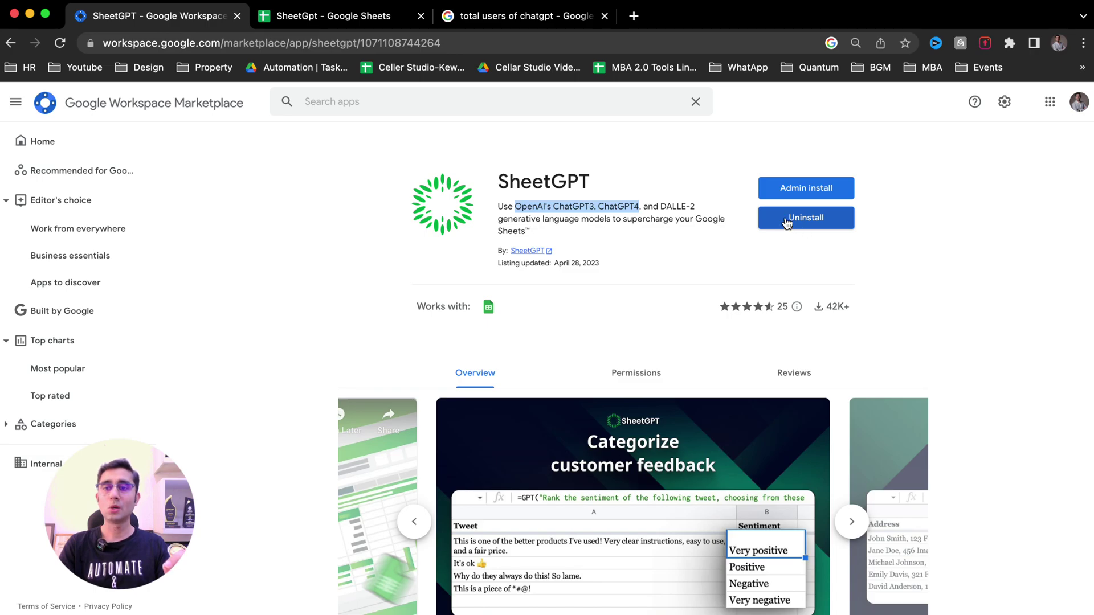
{"action": "scroll", "coordinate": [733, 234], "scroll_direction": "down", "scroll_amount": 3}
{"action": "scroll", "coordinate": [733, 233], "scroll_direction": "up", "scroll_amount": 3}
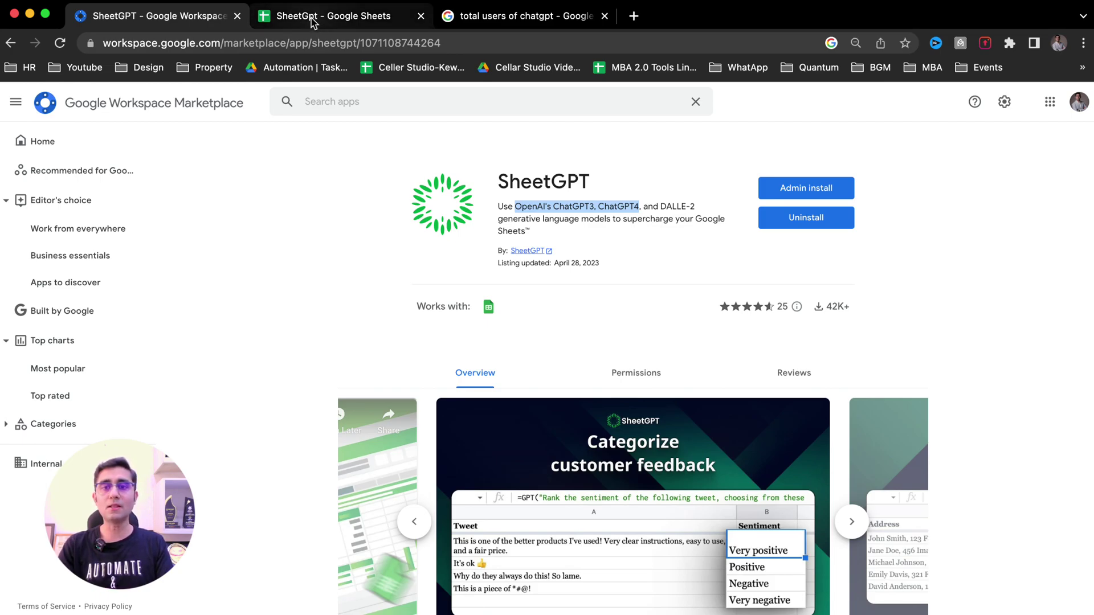
{"action": "left_click_drag", "start_coordinate": [489, 181], "coordinate": [619, 185]}
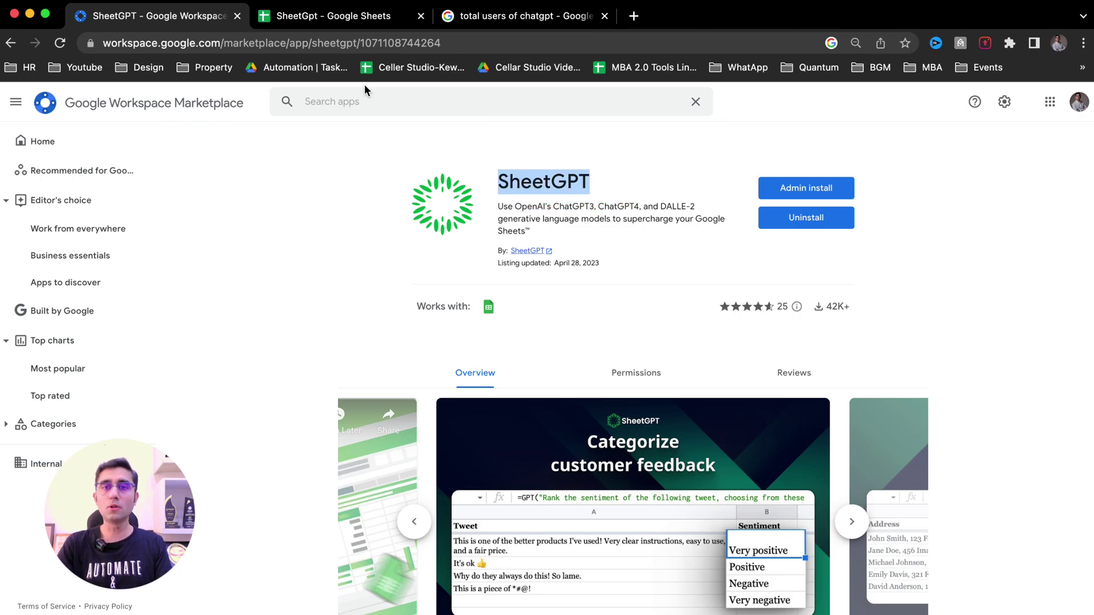
Switch to the SheetGpt spreadsheet in Google Sheets and enable the SheetGPT extension for it
{"action": "left_click", "coordinate": [308, 22]}
{"action": "left_click", "coordinate": [228, 266]}
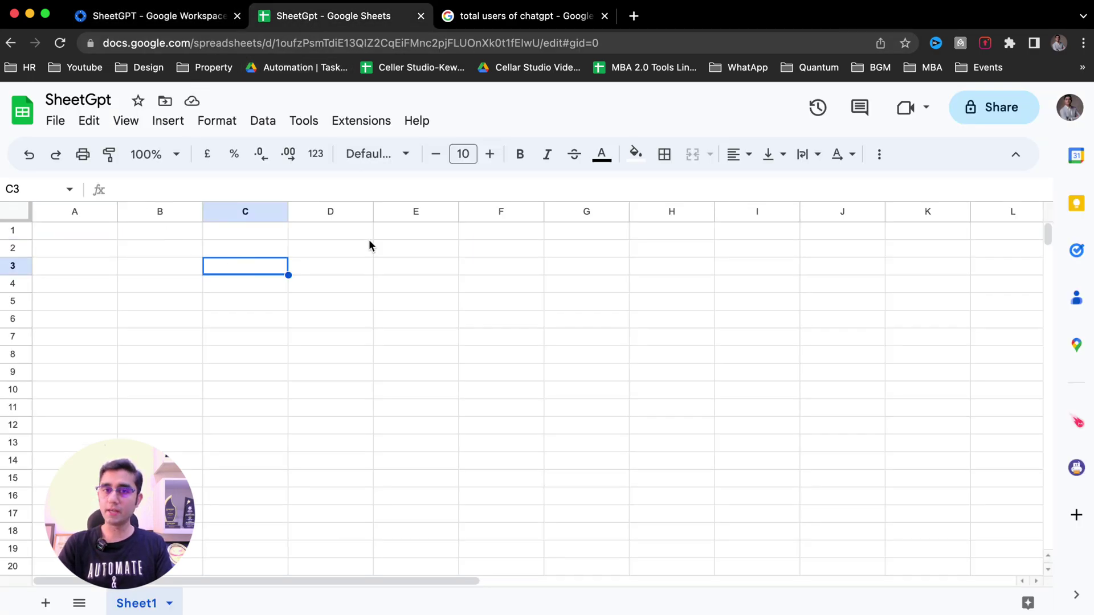
{"action": "left_click", "coordinate": [376, 122]}
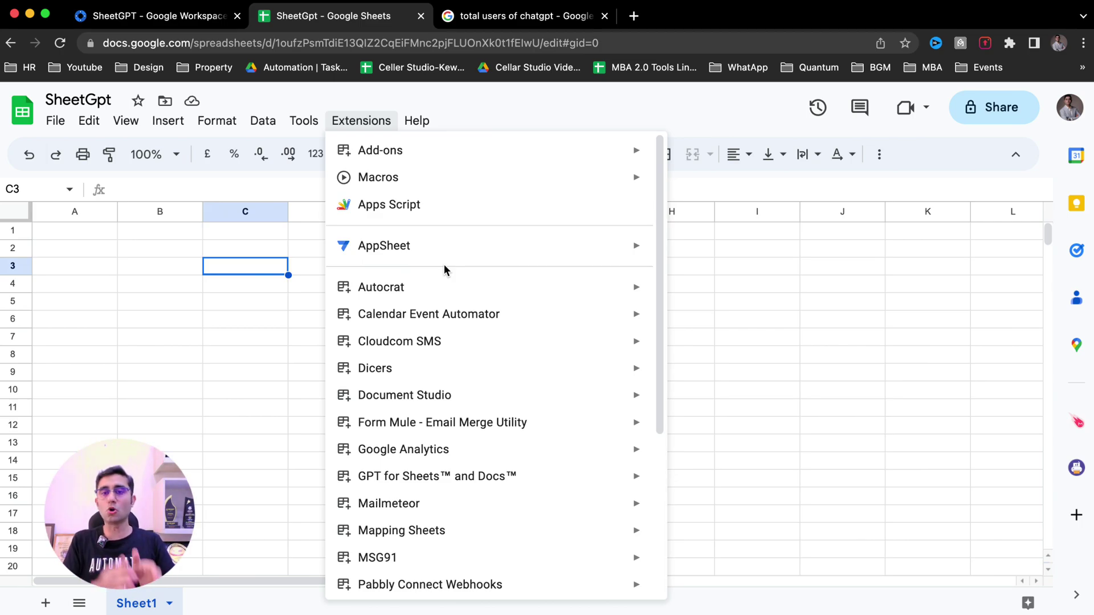
{"action": "mouse_move", "coordinate": [413, 290]}
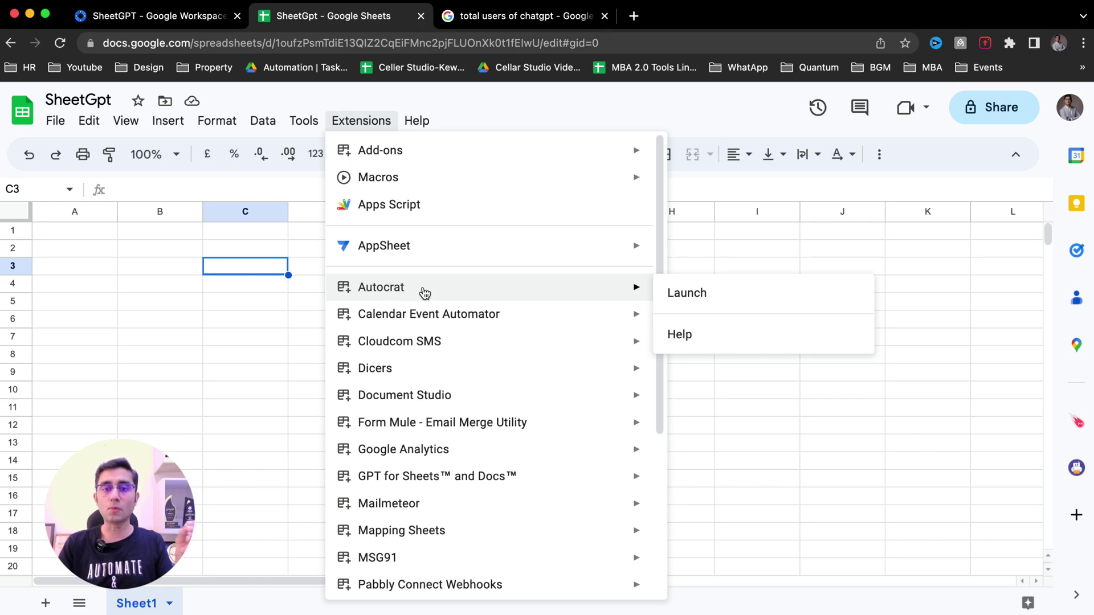
{"action": "mouse_move", "coordinate": [379, 402]}
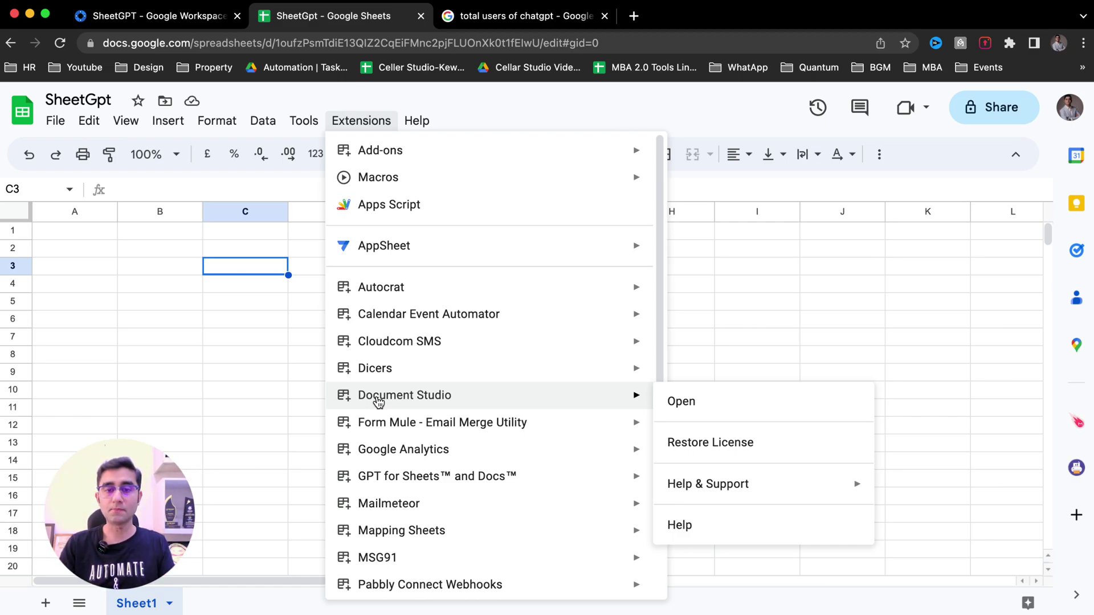
{"action": "scroll", "coordinate": [378, 402], "scroll_direction": "down", "scroll_amount": 3}
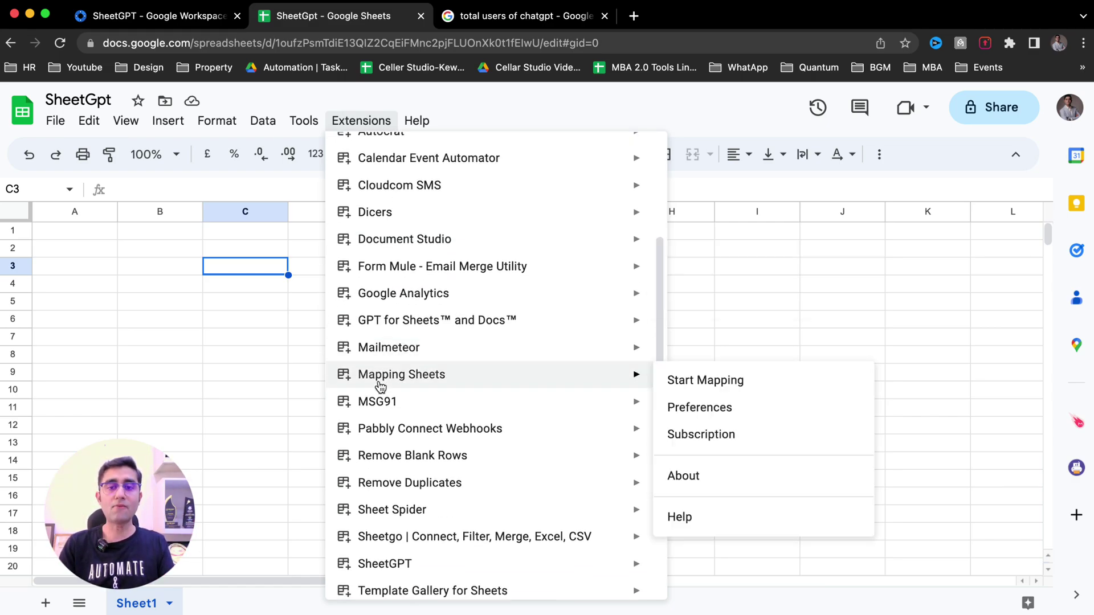
{"action": "scroll", "coordinate": [381, 388], "scroll_direction": "down", "scroll_amount": 2}
{"action": "scroll", "coordinate": [384, 369], "scroll_direction": "down", "scroll_amount": 1}
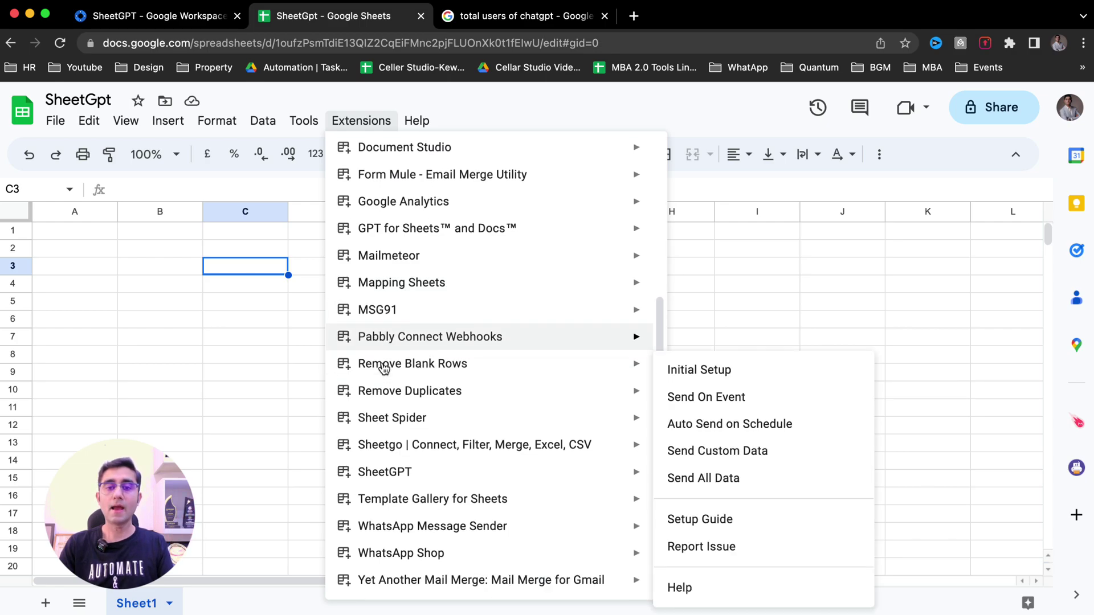
{"action": "mouse_move", "coordinate": [384, 470]}
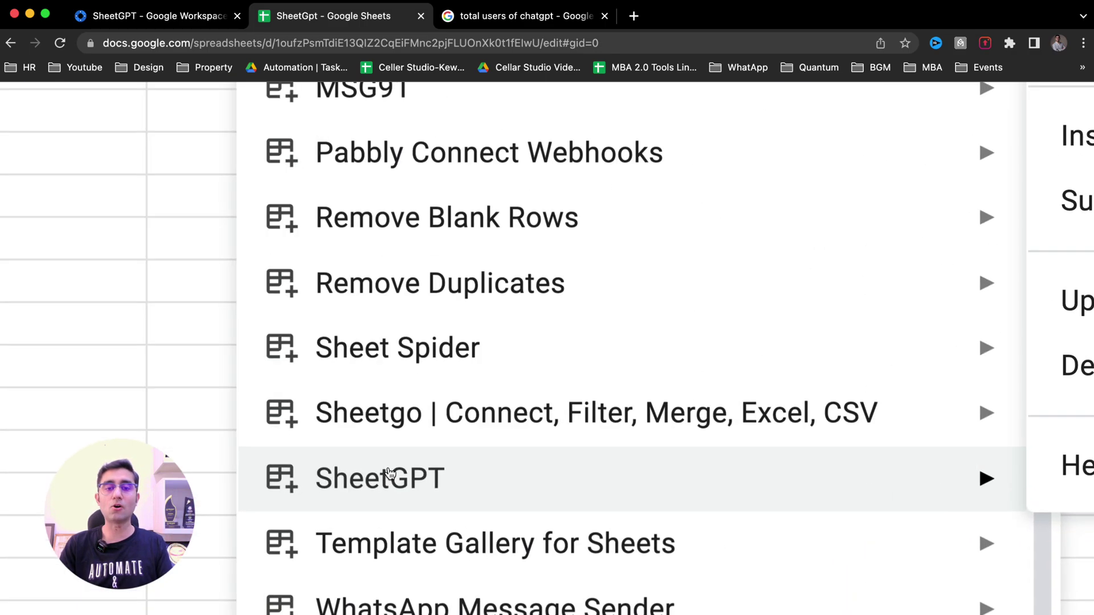
{"action": "mouse_move", "coordinate": [364, 541]}
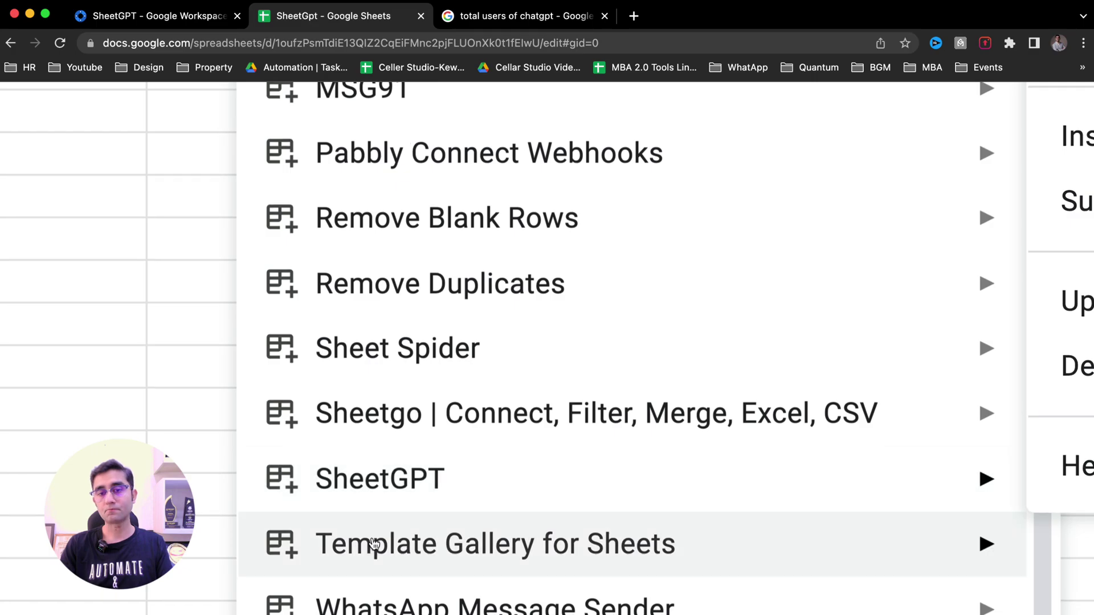
{"action": "scroll", "coordinate": [341, 580], "scroll_direction": "down", "scroll_amount": 1}
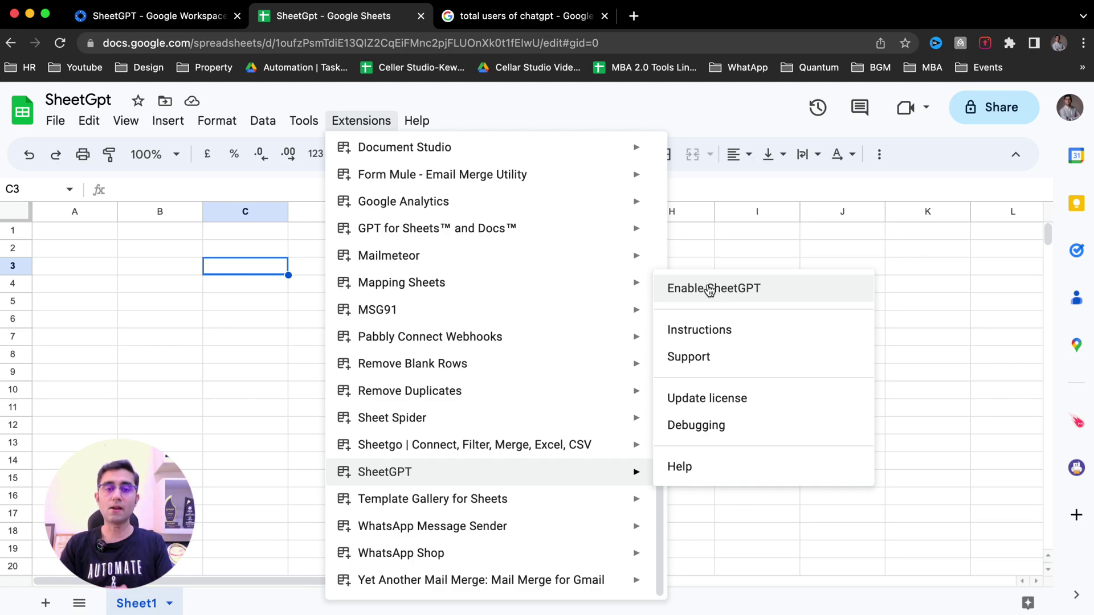
{"action": "left_click", "coordinate": [763, 289]}
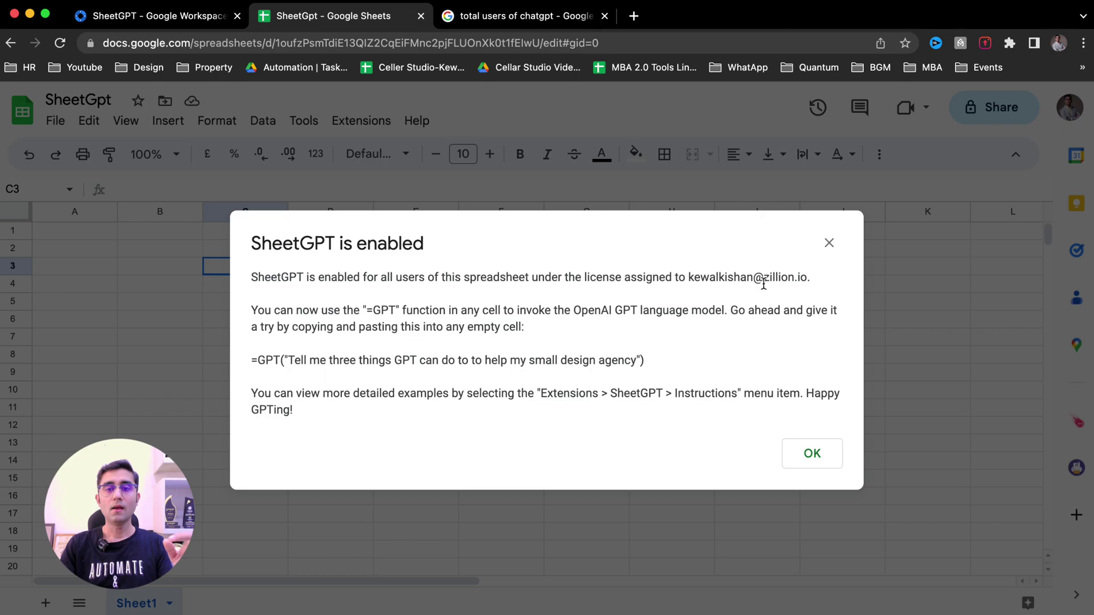
{"action": "left_click", "coordinate": [810, 456]}
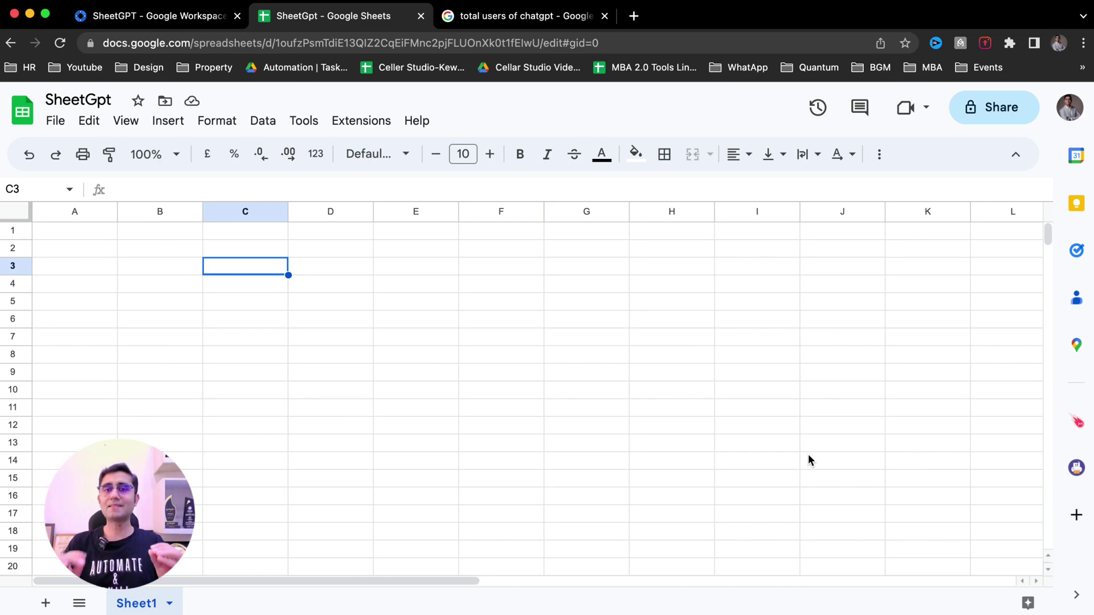
{"action": "left_click", "coordinate": [423, 249]}
{"action": "type", "text": "="}
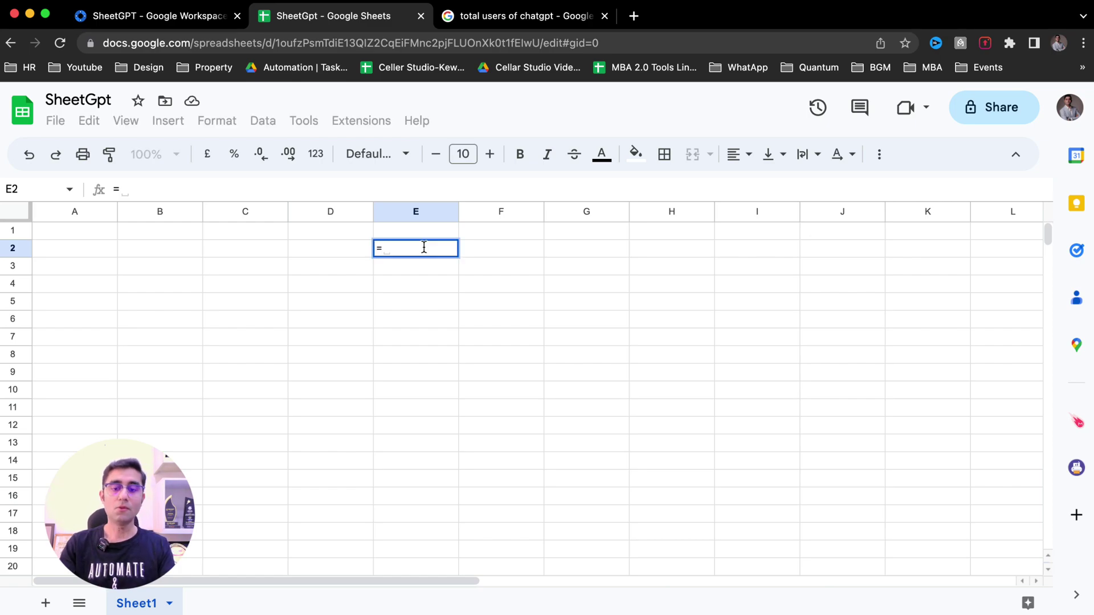
{"action": "type", "text": "GPT"}
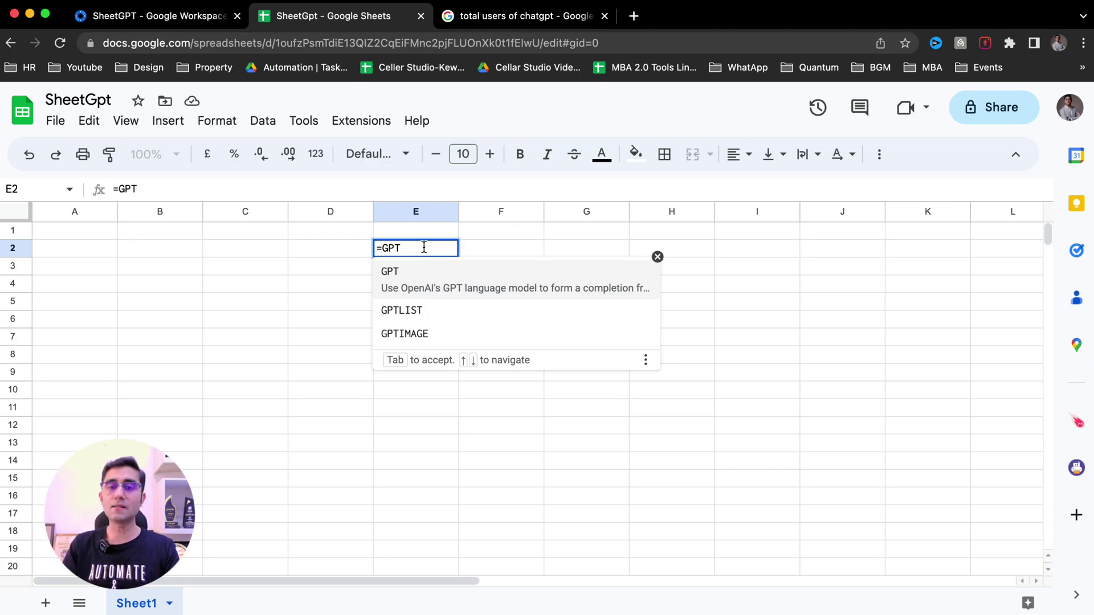
{"action": "type", "text": "("}
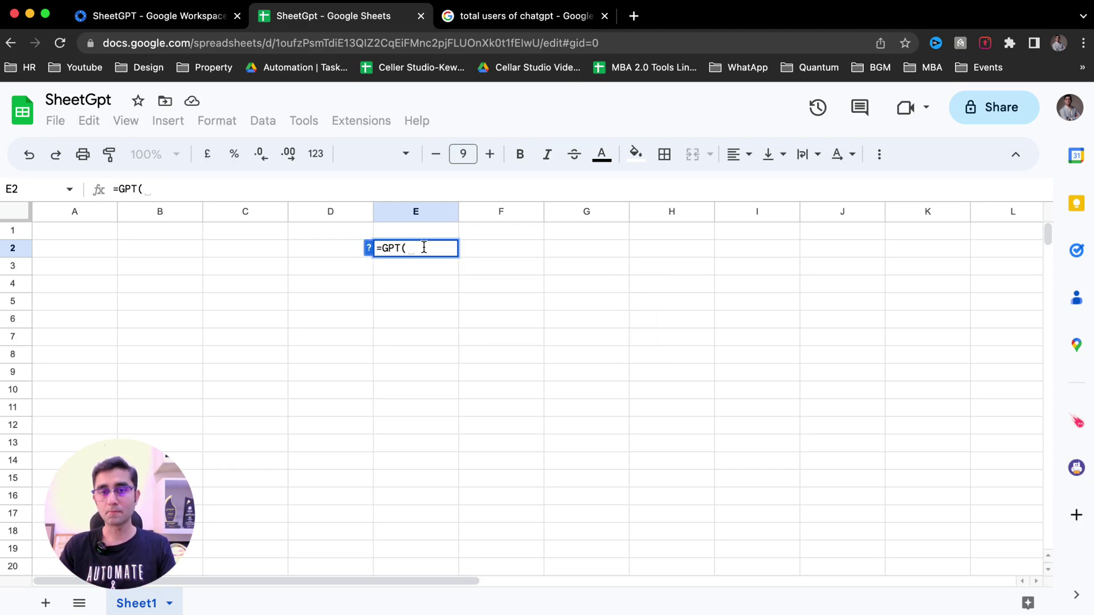
{"action": "key", "text": "Escape"}
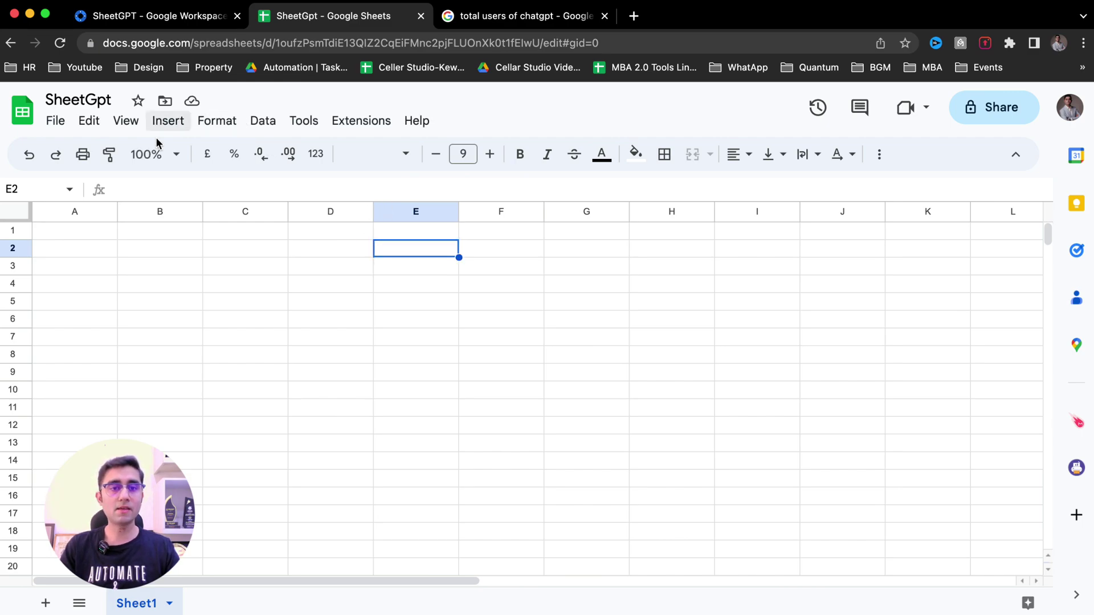
Set the spreadsheet's zoom level to 150%
{"action": "left_click", "coordinate": [149, 154]}
{"action": "key", "text": "BackSpace"}
{"action": "key", "text": "BackSpace"}
{"action": "key", "text": "BackSpace"}
{"action": "key", "text": "BackSpace"}
{"action": "type", "text": "150"}
{"action": "key", "text": "Return"}
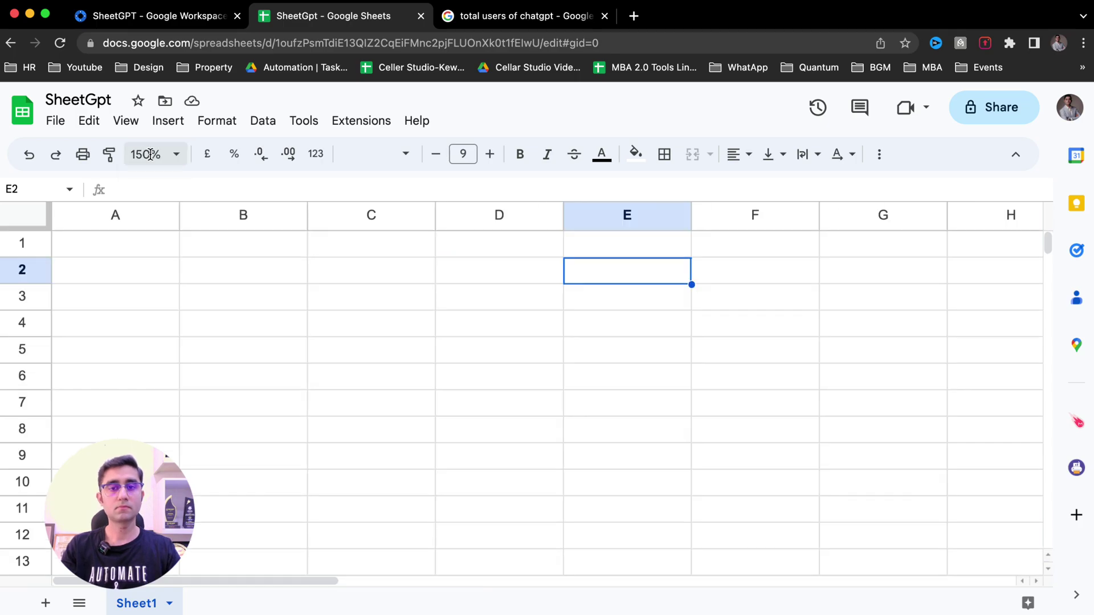
Enter the formula =GPT("Write me a Sales Followup Email") in cell C2
{"action": "left_click", "coordinate": [353, 273]}
{"action": "type", "text": "=gp"}
{"action": "key", "text": "Tab"}
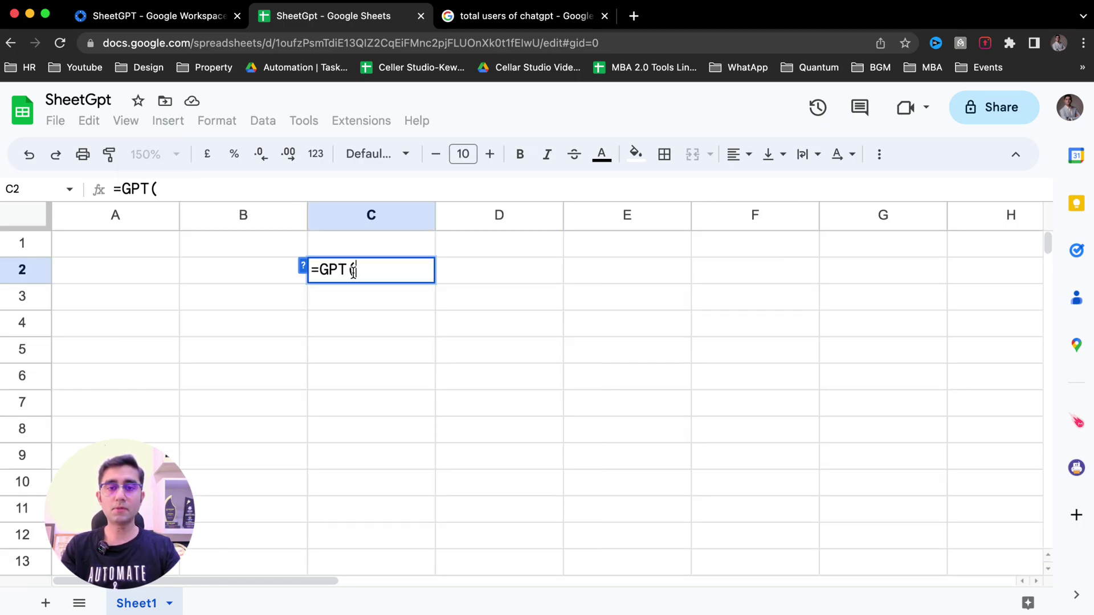
{"action": "type", "text": "\""}
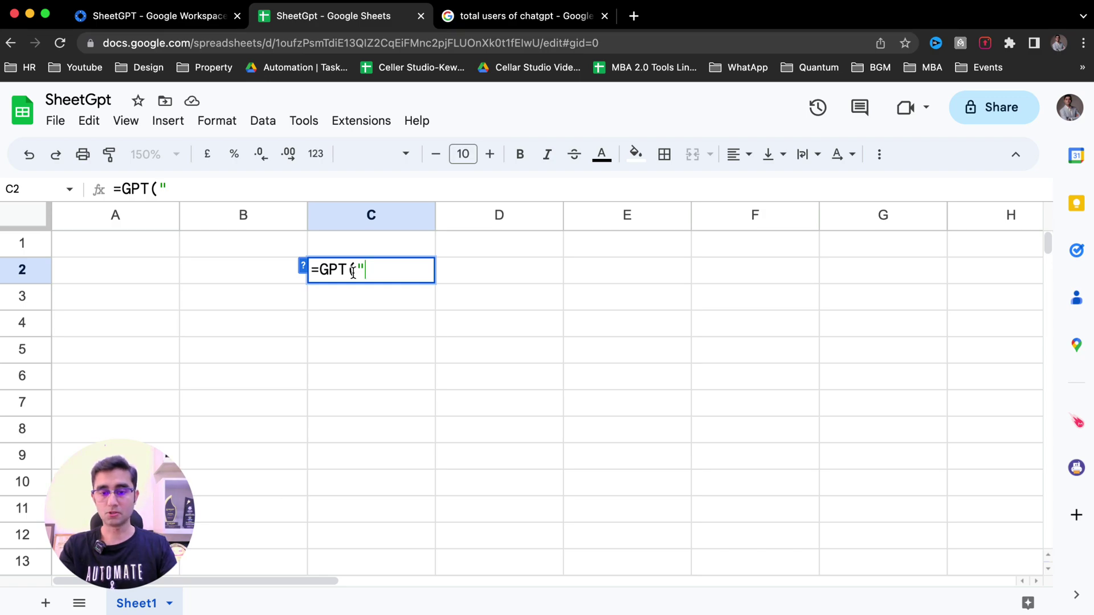
{"action": "type", "text": "Create"}
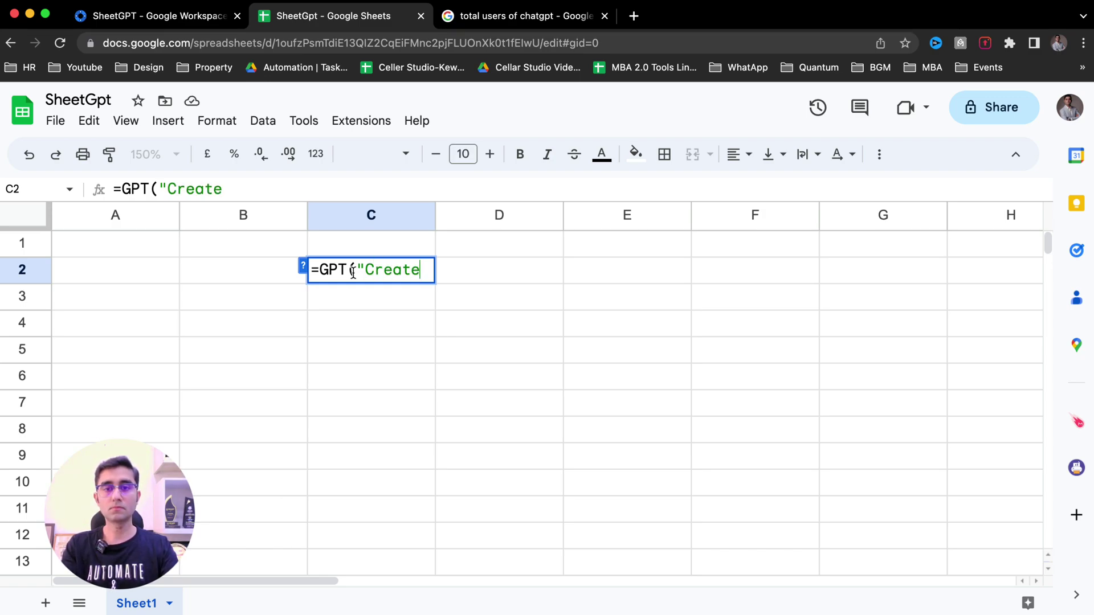
{"action": "key", "text": "BackSpace"}
{"action": "key", "text": "BackSpace"}
{"action": "key", "text": "BackSpace"}
{"action": "key", "text": "BackSpace"}
{"action": "key", "text": "BackSpace"}
{"action": "key", "text": "BackSpace"}
{"action": "type", "text": "Wr"}
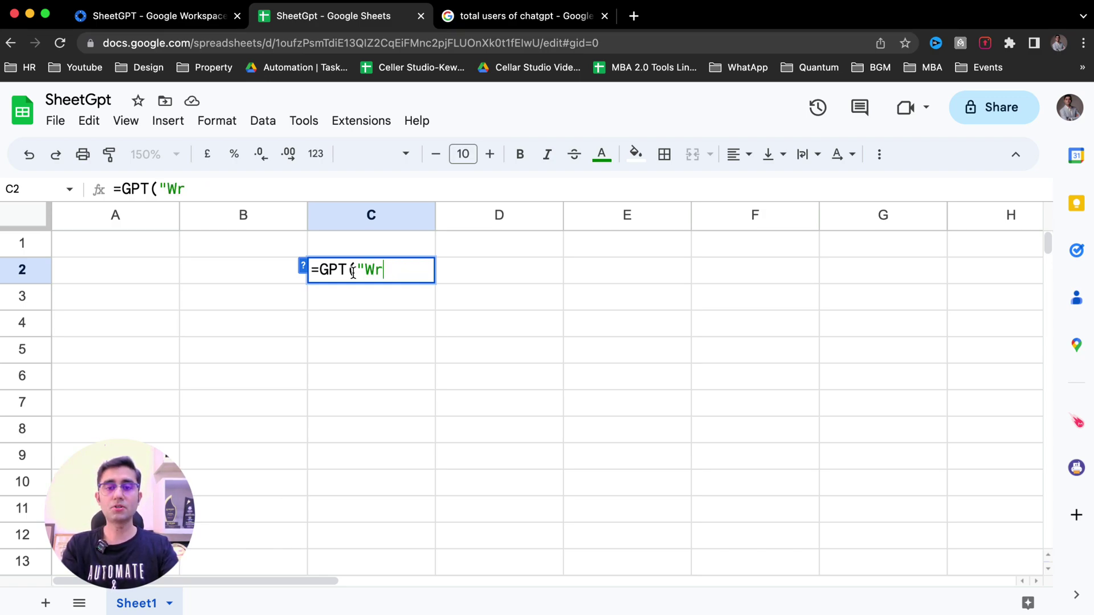
{"action": "type", "text": "ite me a Sales Fo"}
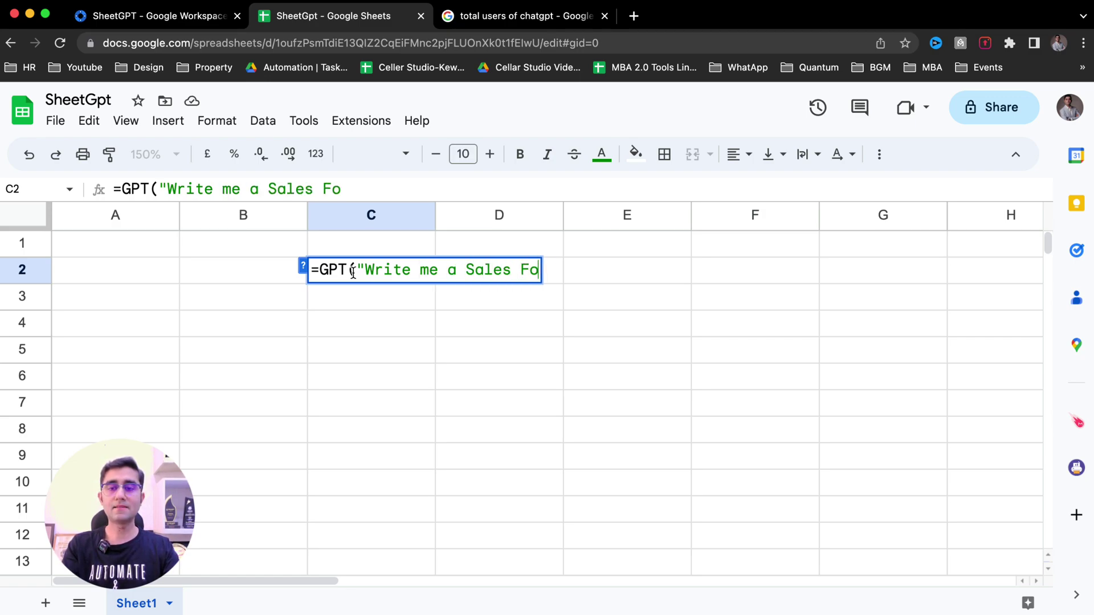
{"action": "type", "text": "llowup Email"}
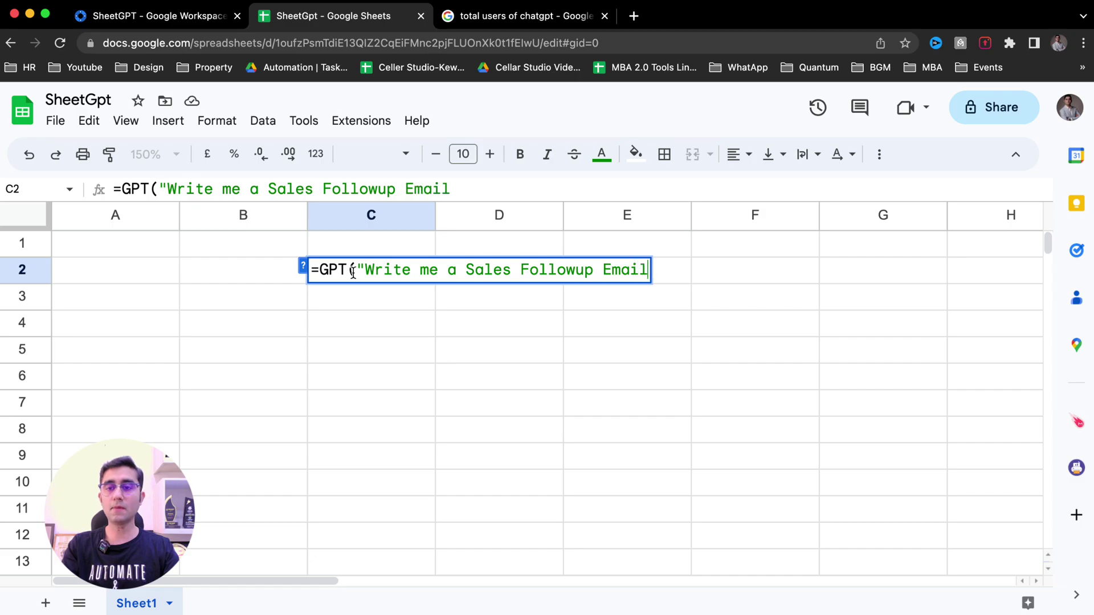
{"action": "type", "text": "\""}
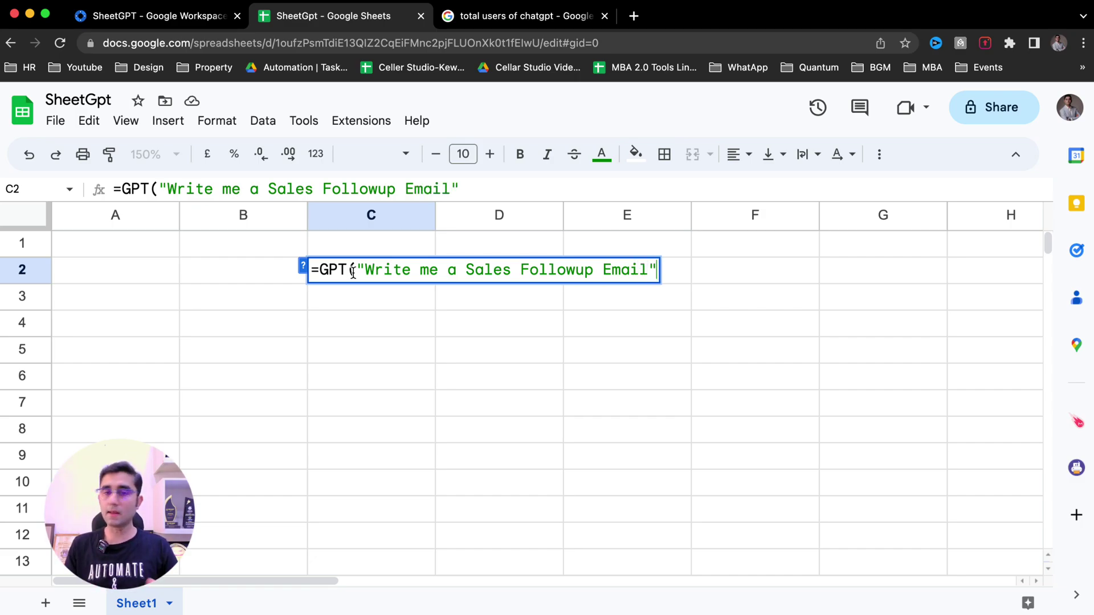
{"action": "type", "text": ")"}
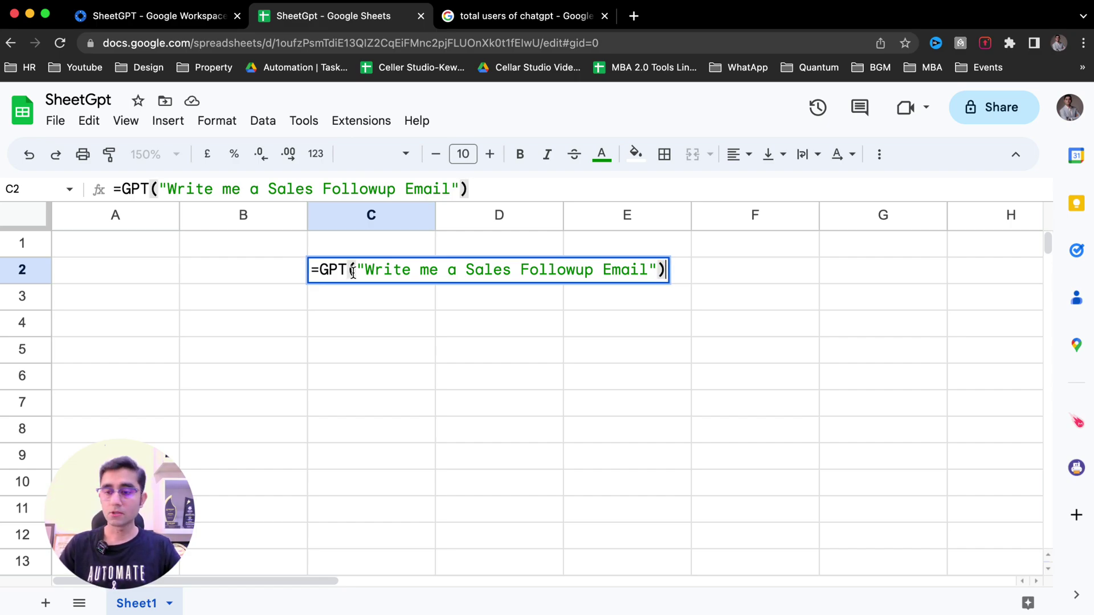
{"action": "key", "text": "Return"}
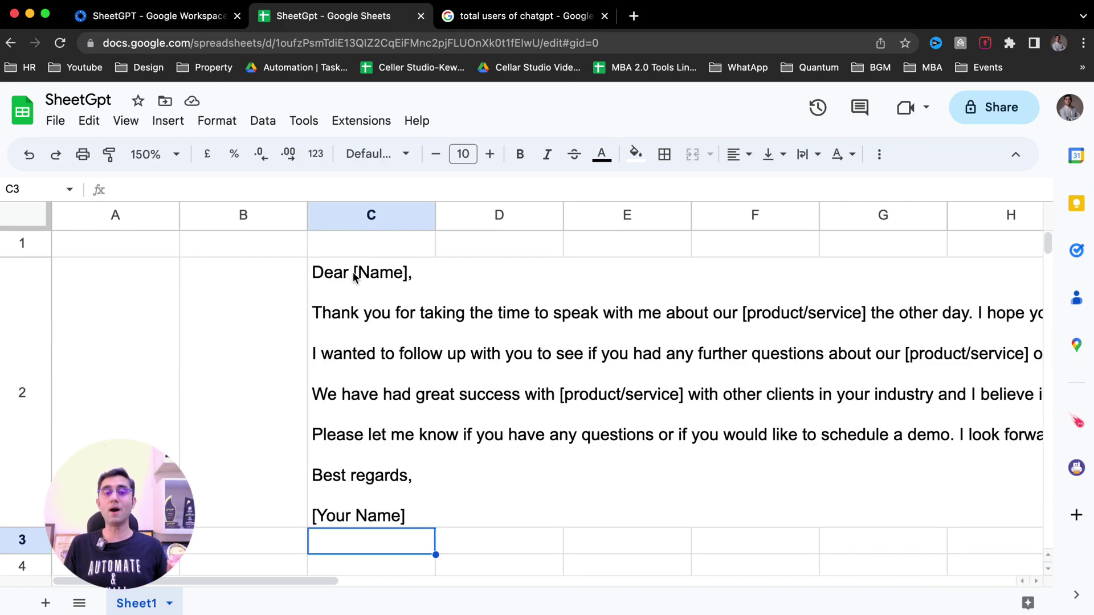
Copy the generated sales follow-up email from cell C2 into a new Google Docs document and review it
{"action": "left_click", "coordinate": [392, 352]}
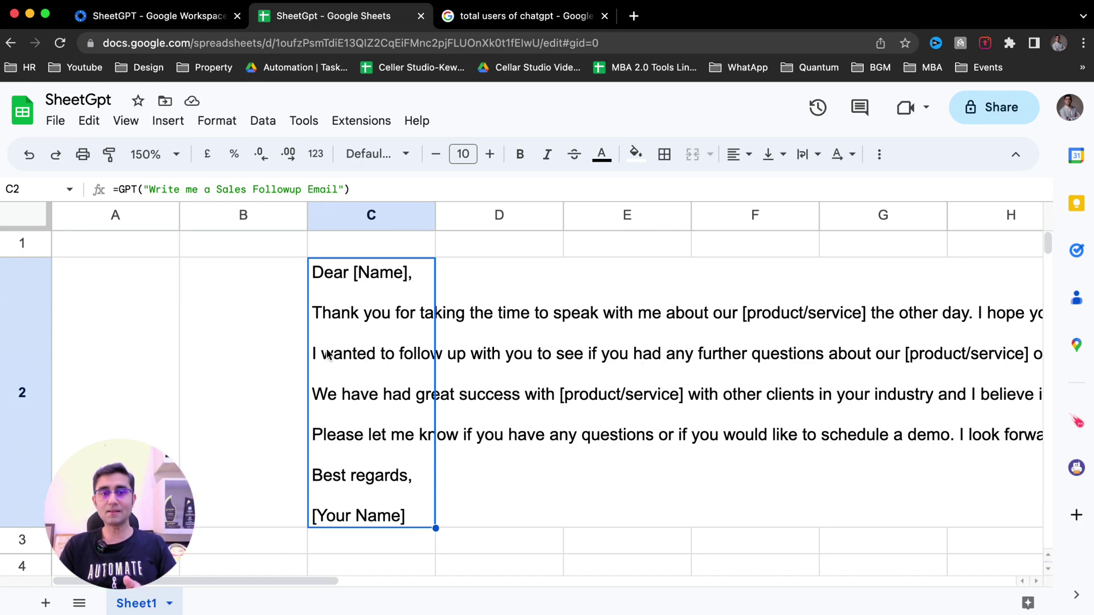
{"action": "key", "text": "ctrl+t"}
{"action": "type", "text": "doc."}
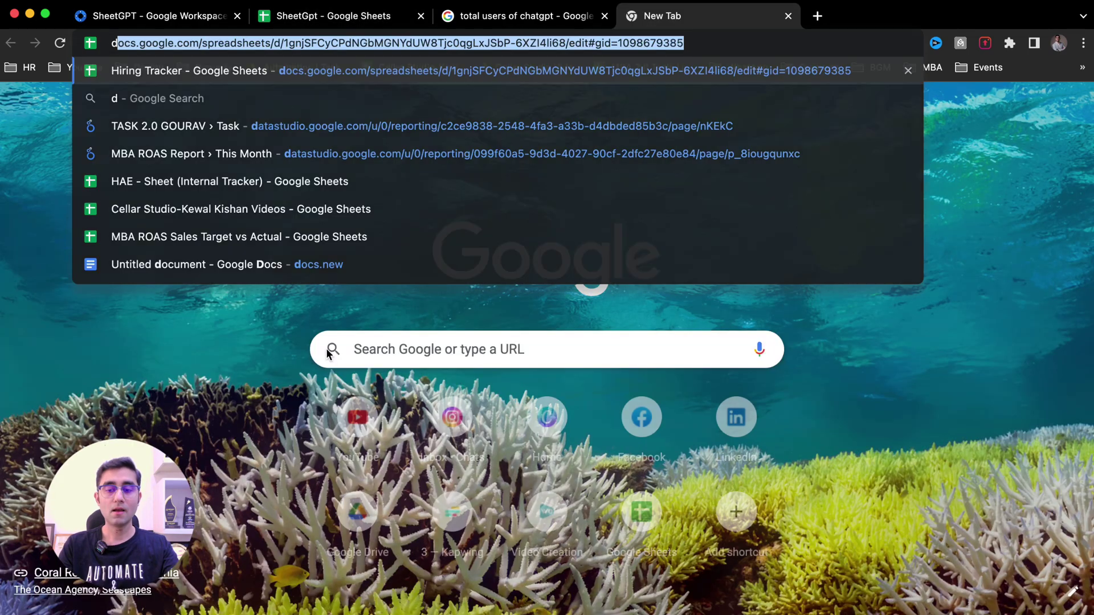
{"action": "type", "text": "new"}
{"action": "key", "text": "Return"}
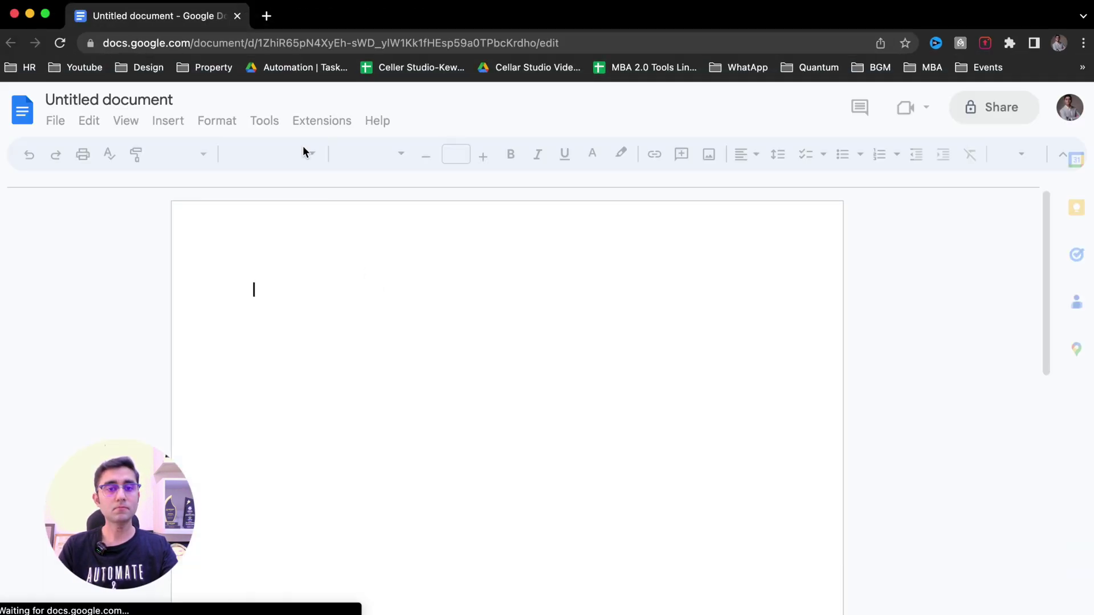
{"action": "type", "text": "Dear [Name],  Thank you for taking the time to speak with me about our [product/service] the other day. I hope you found the information helpful in understanding how our [product/service] can benefit your business.  I wanted to follow up with you to see if you had any further questions about our [product/service] or if there is anything else I can assist you with in making a decision. If you are ready to move forward, I would be happy to set up a demo or answer any final questions before we proceed with the purchase.  We have had great success with [product/service] with other clients in your industry and I believe it could greatly benefit your business as well. Our team is dedicated to providing the best support and service to ensure your success with our product.  Please let me know if you have any questions or if you would like to schedule a demo. I look forward to working with you.  Best regards,  [Your Name]"}
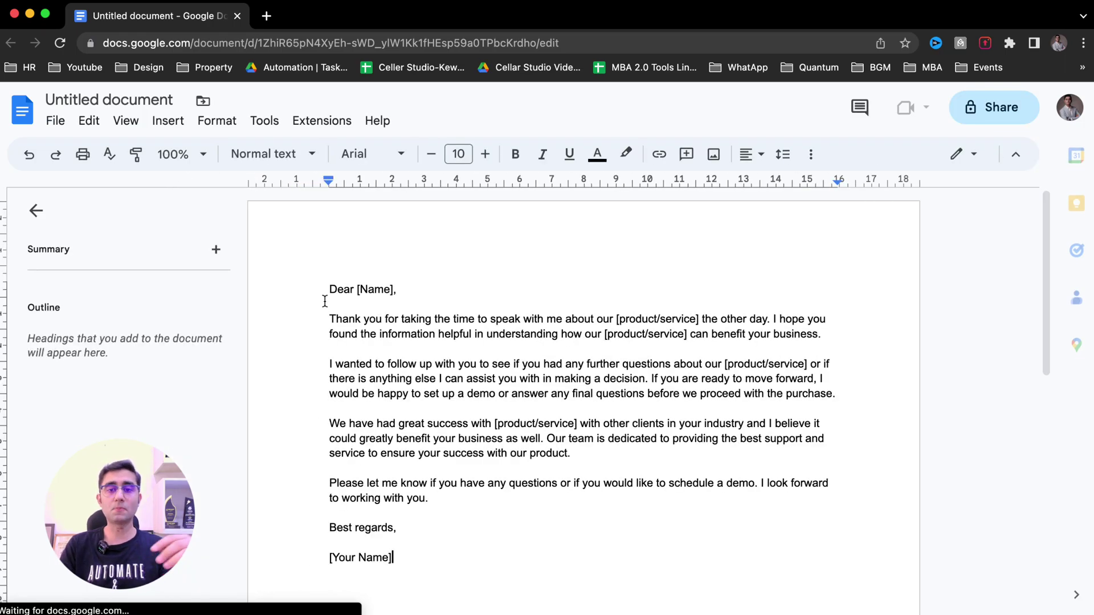
{"action": "scroll", "coordinate": [439, 362], "scroll_direction": "down", "scroll_amount": 3}
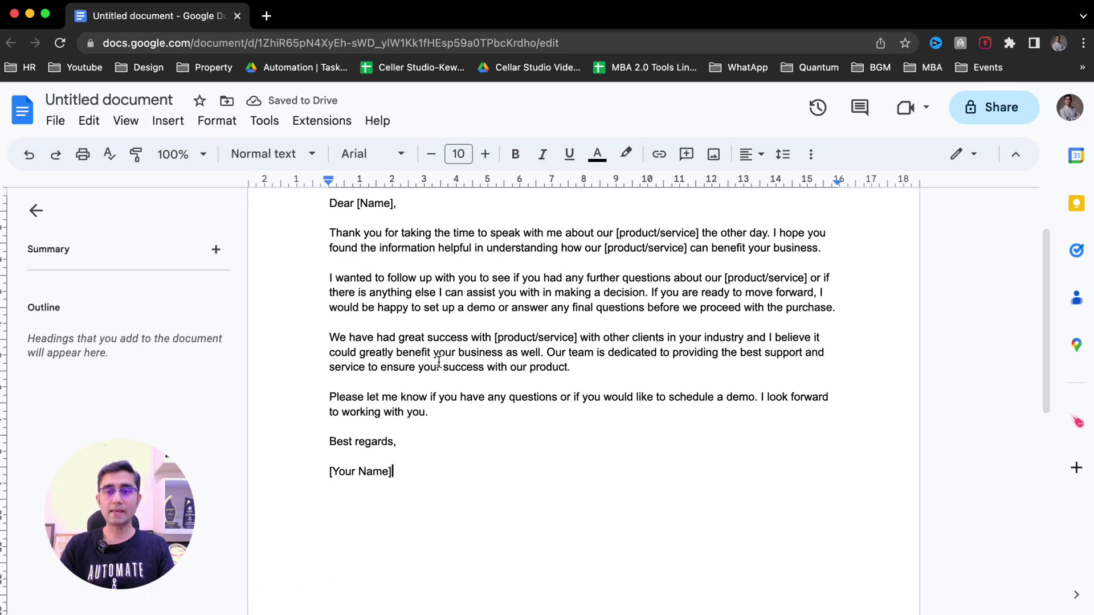
{"action": "scroll", "coordinate": [439, 362], "scroll_direction": "up", "scroll_amount": 5}
{"action": "scroll", "coordinate": [438, 362], "scroll_direction": "down", "scroll_amount": 3}
{"action": "left_click_drag", "start_coordinate": [356, 341], "coordinate": [458, 403]}
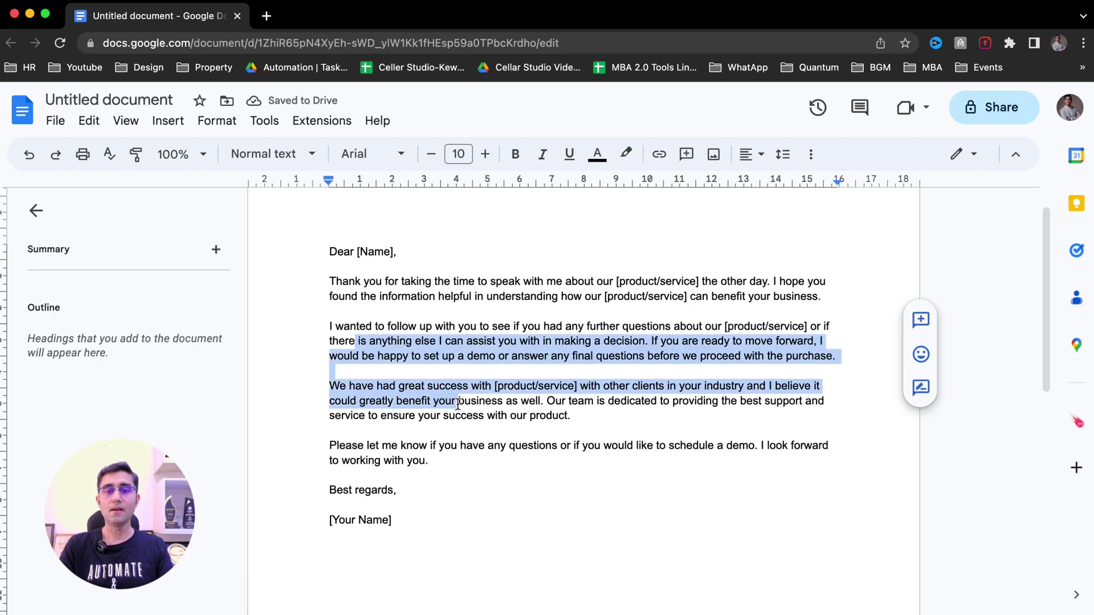
{"action": "left_click", "coordinate": [493, 444]}
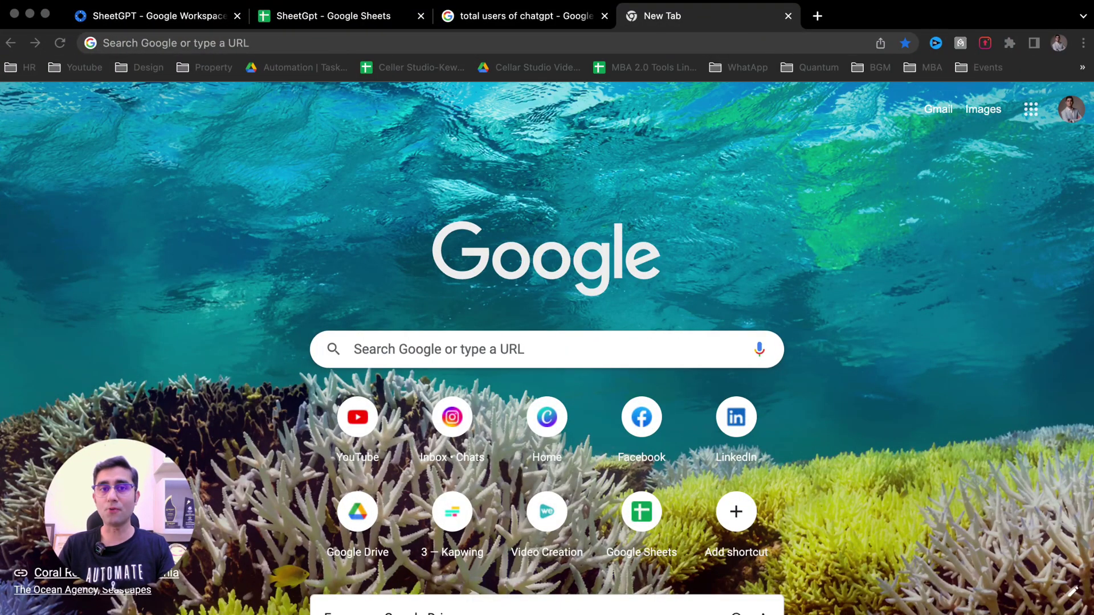
Return to the SheetGpt spreadsheet, clear cell C2 and write =GPT("Create Content for my E-commerce website there
{"action": "left_click", "coordinate": [328, 17]}
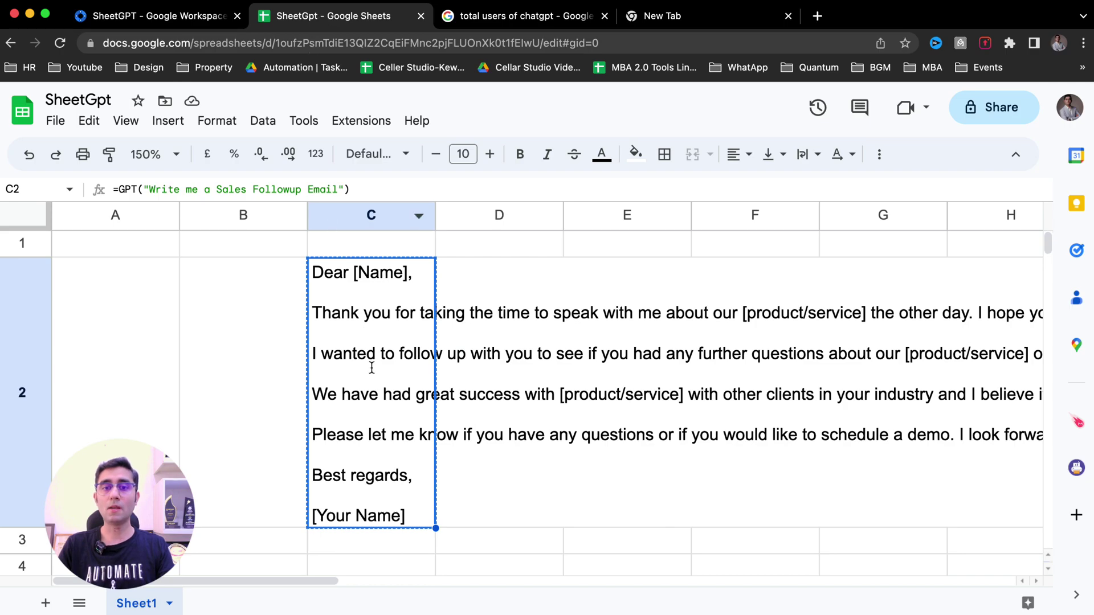
{"action": "key", "text": "Delete"}
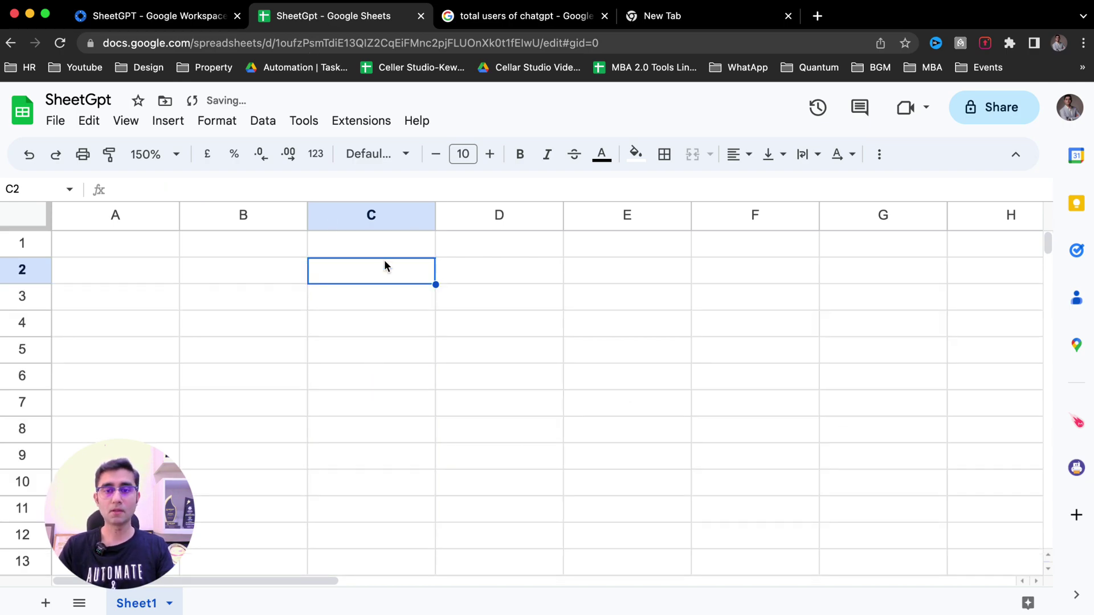
{"action": "type", "text": "=p"}
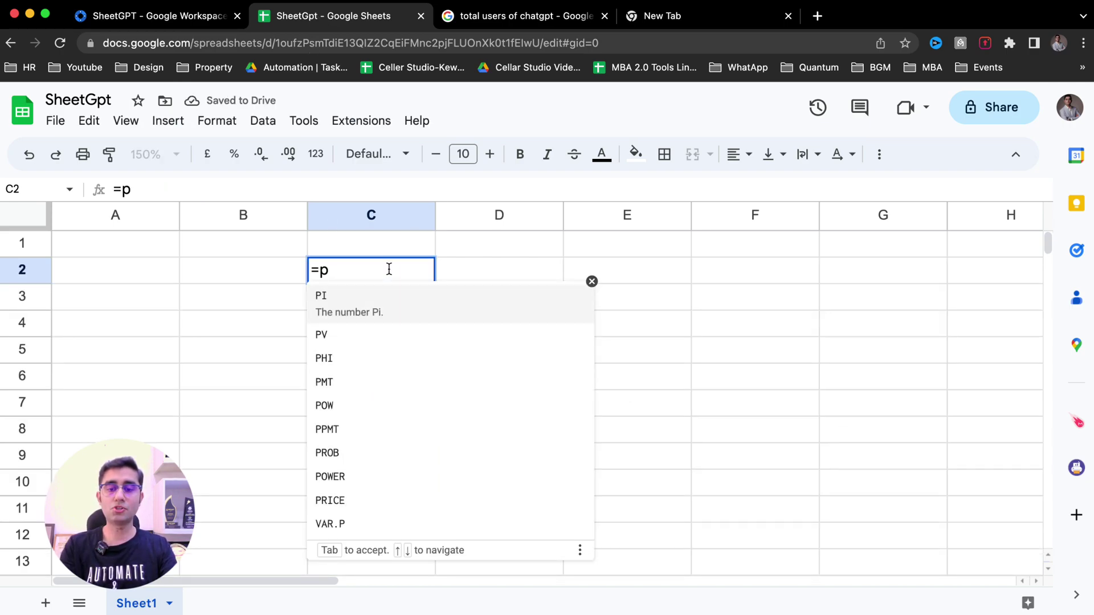
{"action": "key", "text": "BackSpace"}
{"action": "type", "text": "gpt"}
{"action": "key", "text": "Tab"}
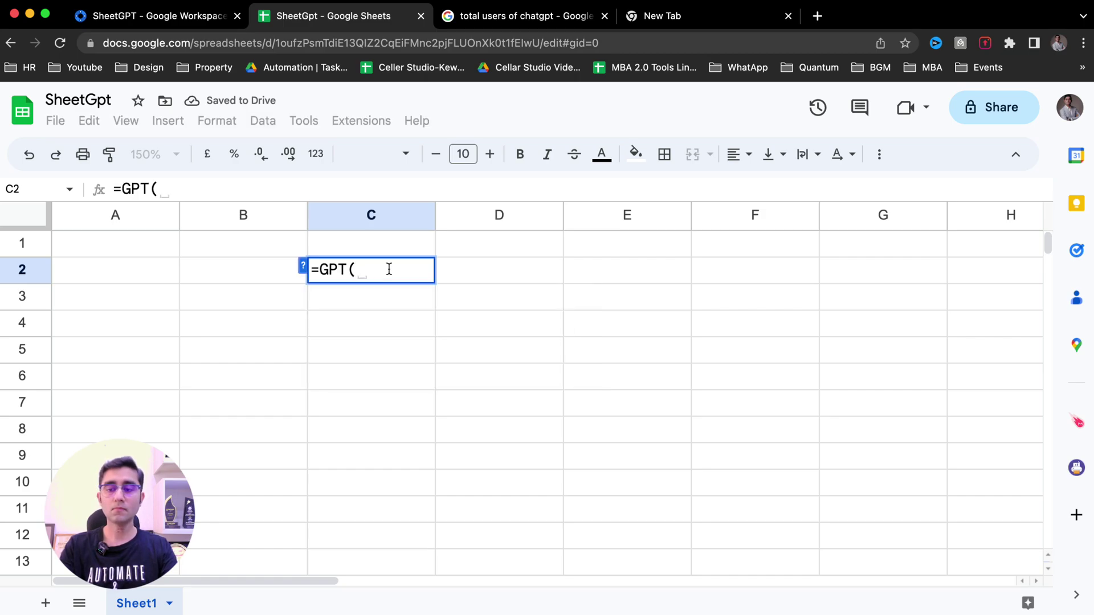
{"action": "type", "text": ":\""}
{"action": "key", "text": "BackSpace"}
{"action": "key", "text": "BackSpace"}
{"action": "type", "text": "\""}
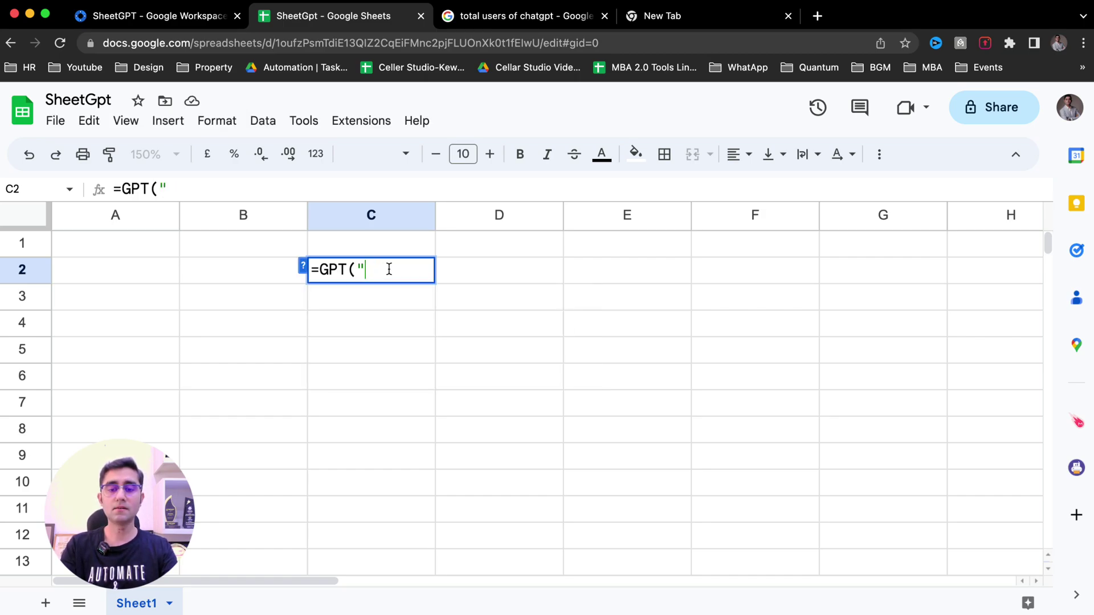
{"action": "type", "text": "Create"}
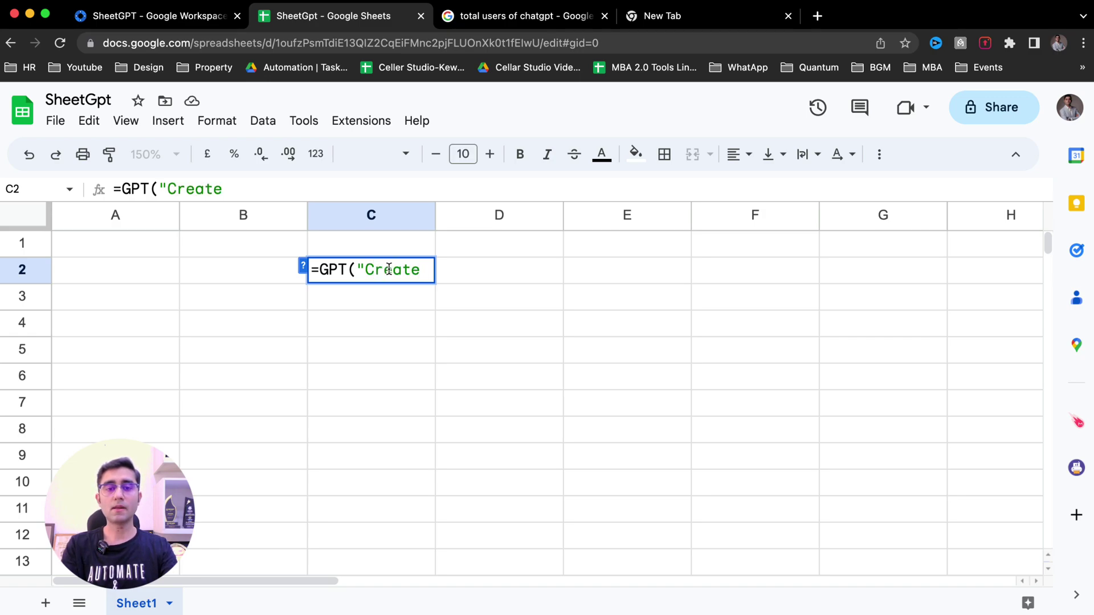
{"action": "type", "text": " Content for"}
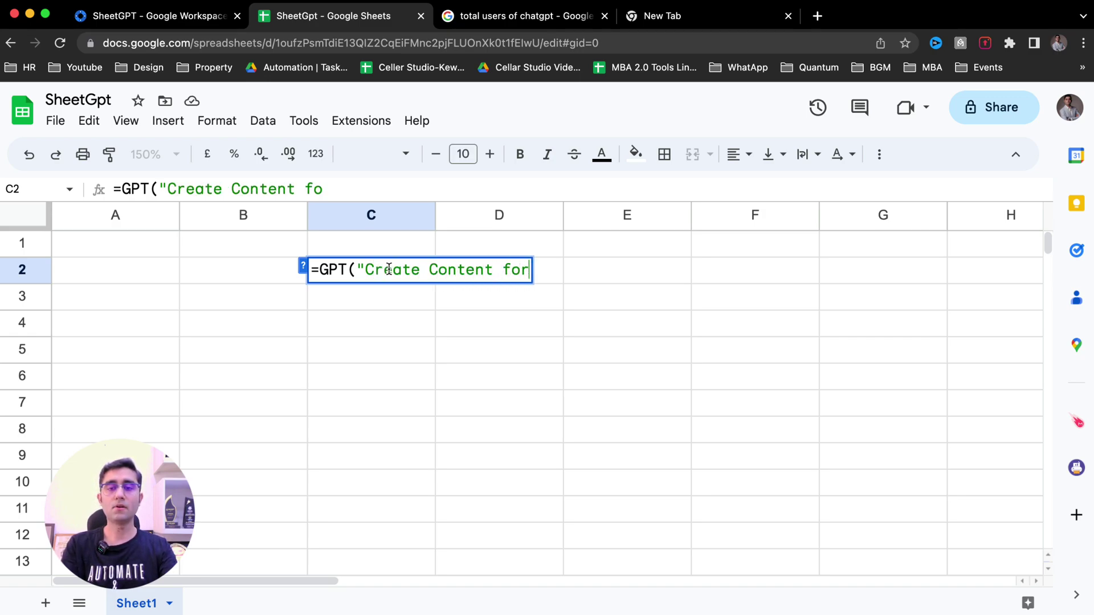
{"action": "type", "text": " my E-co"}
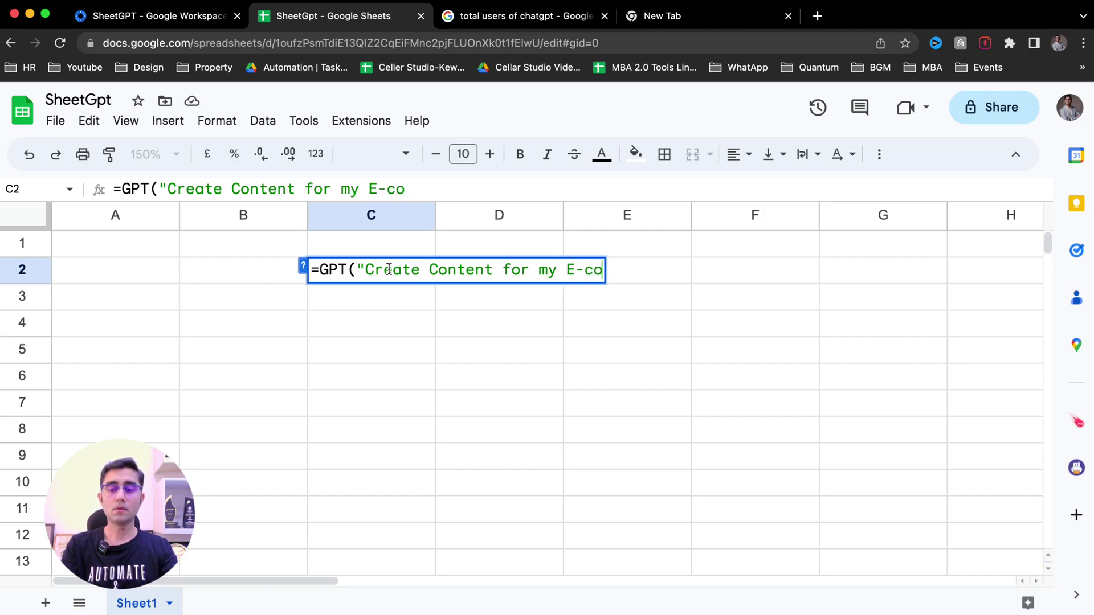
{"action": "type", "text": "mmerce website"}
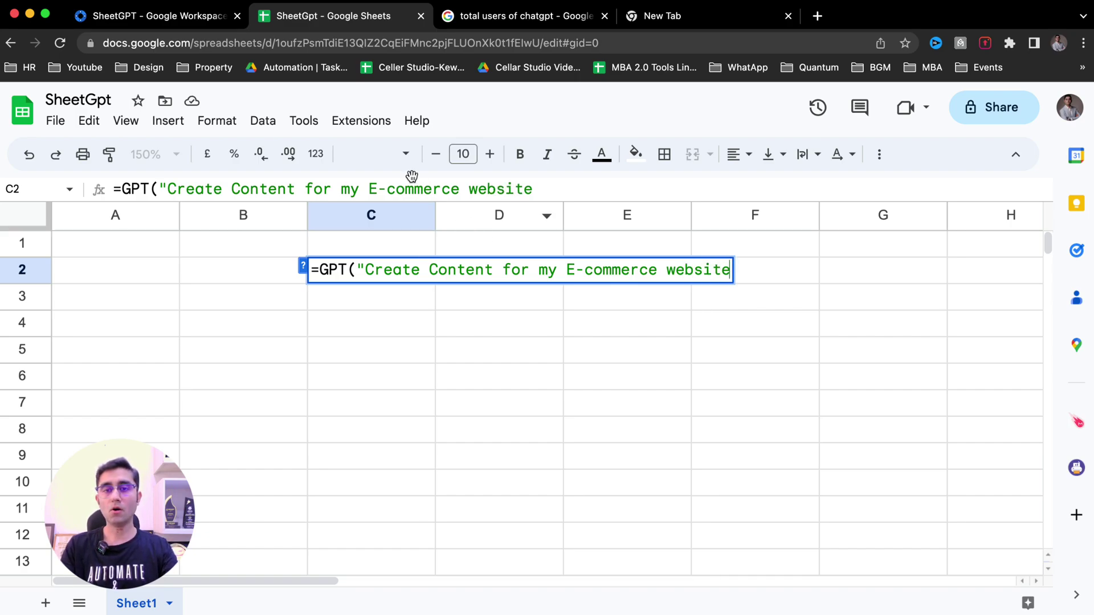
Insert "jewellery" before "E-commerce", checking its spelling with browser search suggestions, and complete the formula as =GPT("Create Content for my jewellery E-commerce website")
{"action": "left_click", "coordinate": [357, 188]}
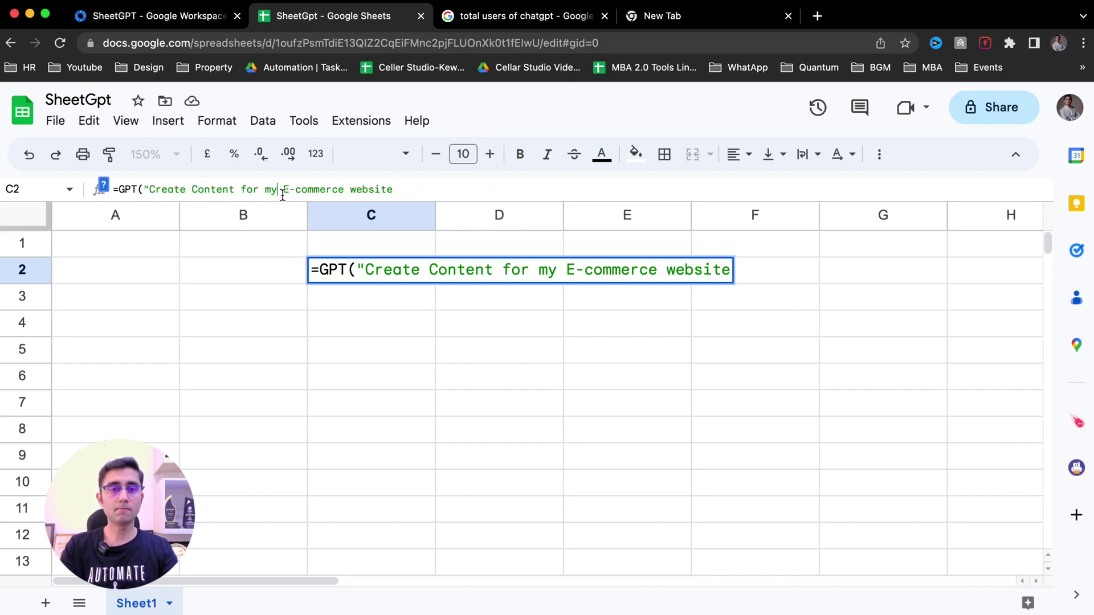
{"action": "type", "text": "Jwel"}
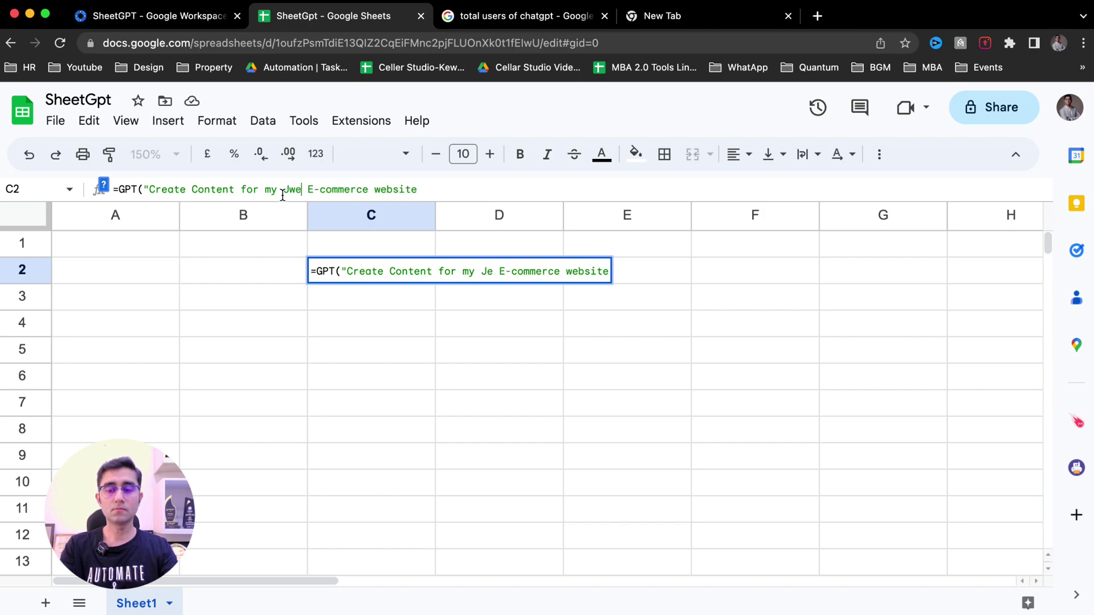
{"action": "type", "text": "lery"}
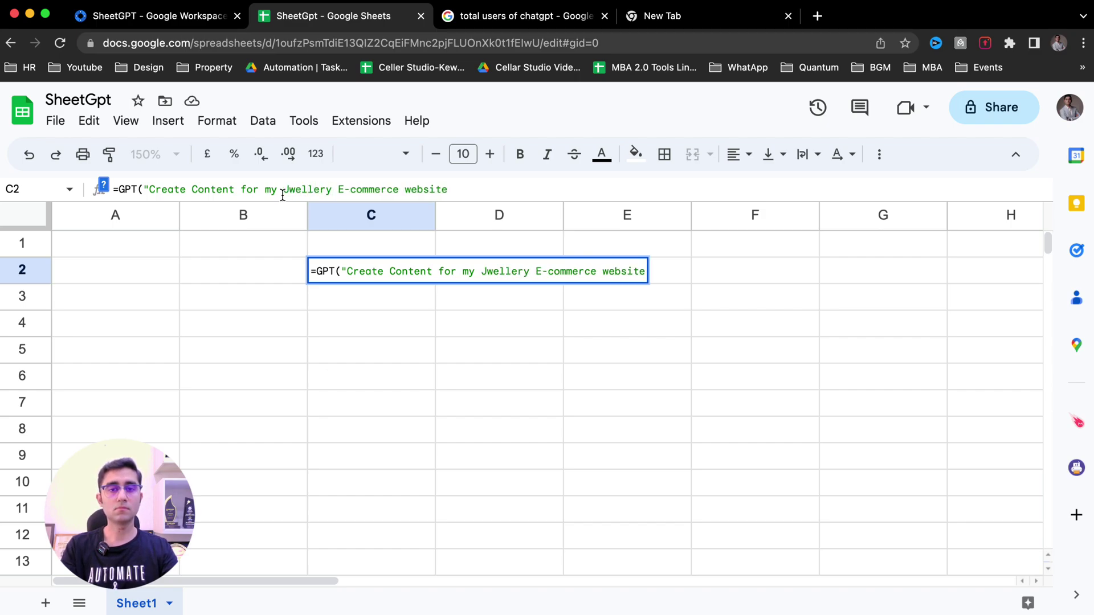
{"action": "double_click", "coordinate": [282, 195]}
{"action": "key", "text": "super+c"}
{"action": "key", "text": "super+t"}
{"action": "key", "text": "super+v"}
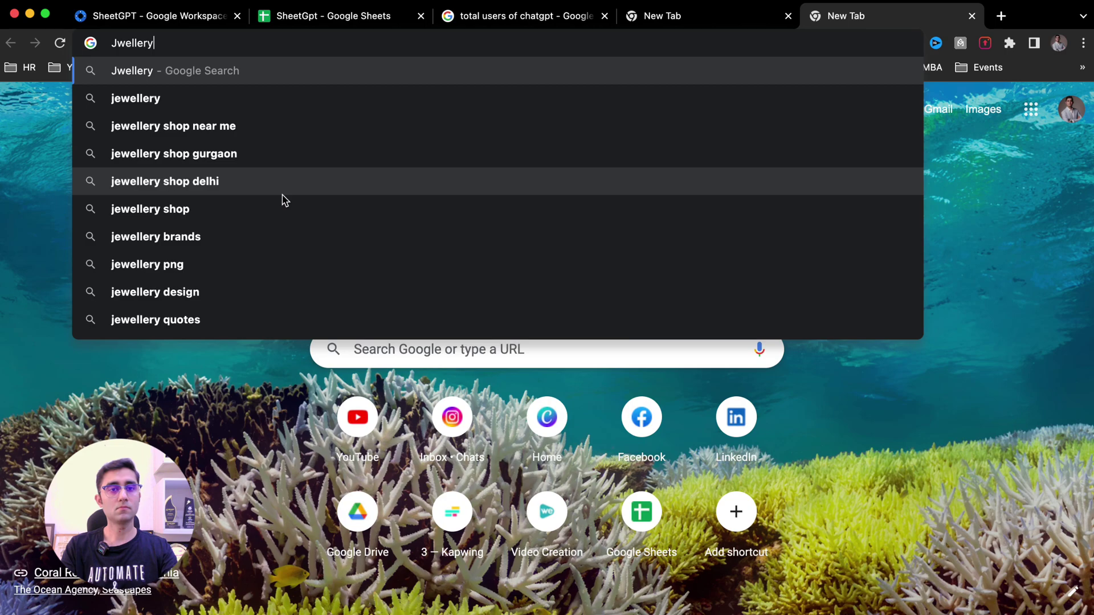
{"action": "key", "text": "Down"}
{"action": "key", "text": "super+a"}
{"action": "key", "text": "super+2"}
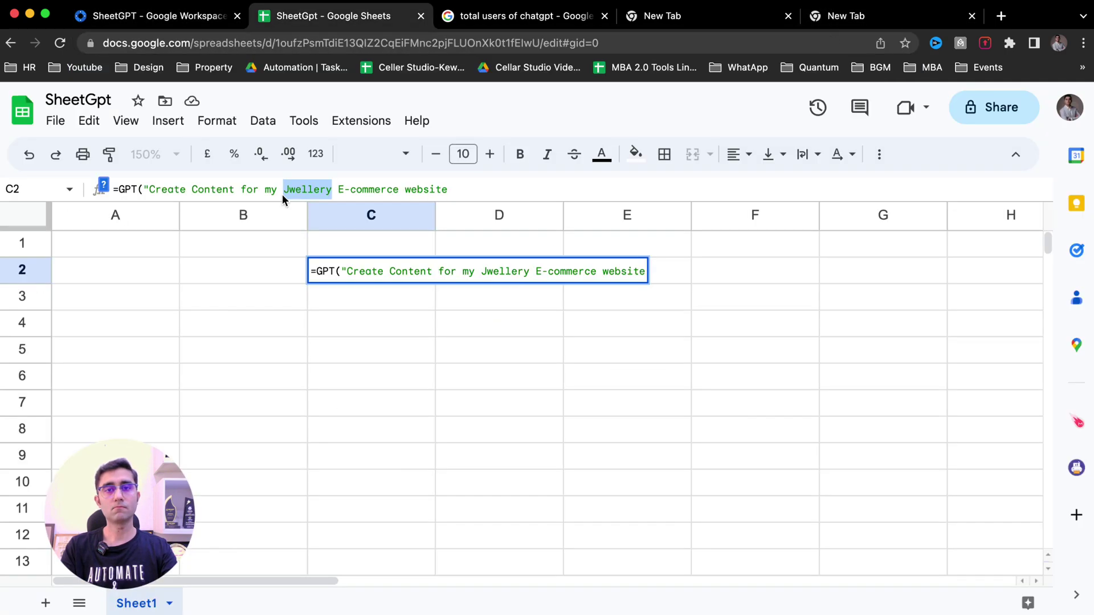
{"action": "key", "text": "super+v"}
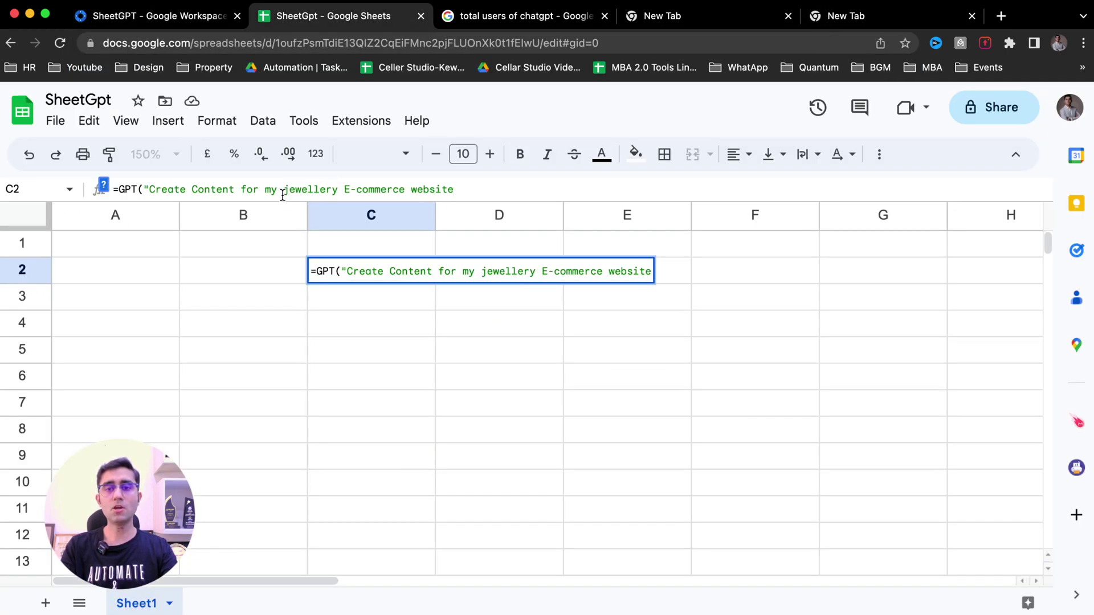
{"action": "type", "text": "\")"}
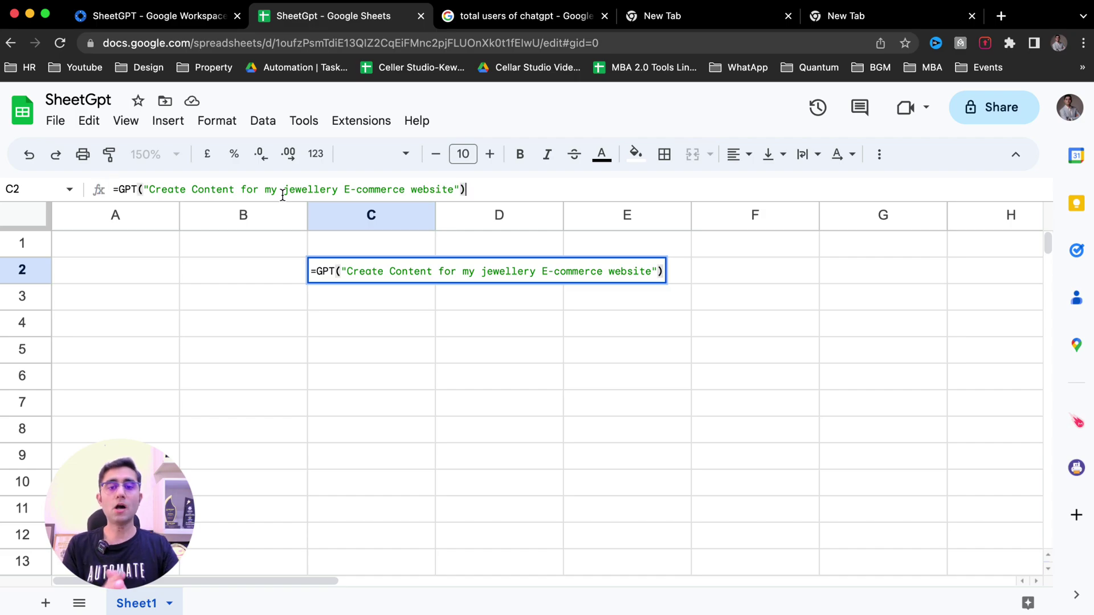
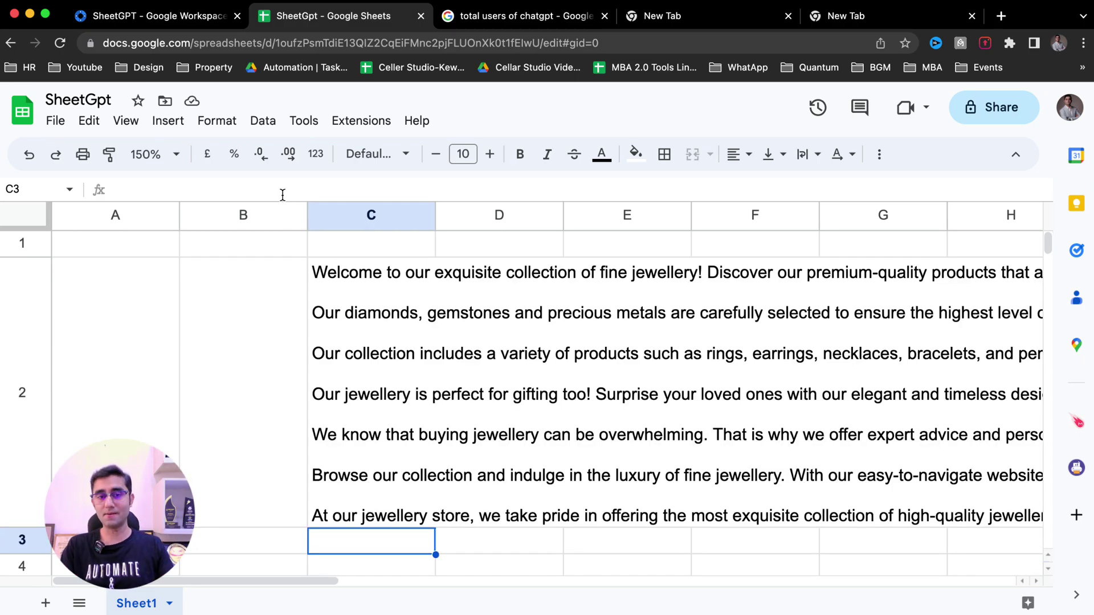
Copy the generated jewellery website content from cell C2 into a new Google Docs document
{"action": "left_click", "coordinate": [385, 341]}
{"action": "key", "text": "ctrl+c"}
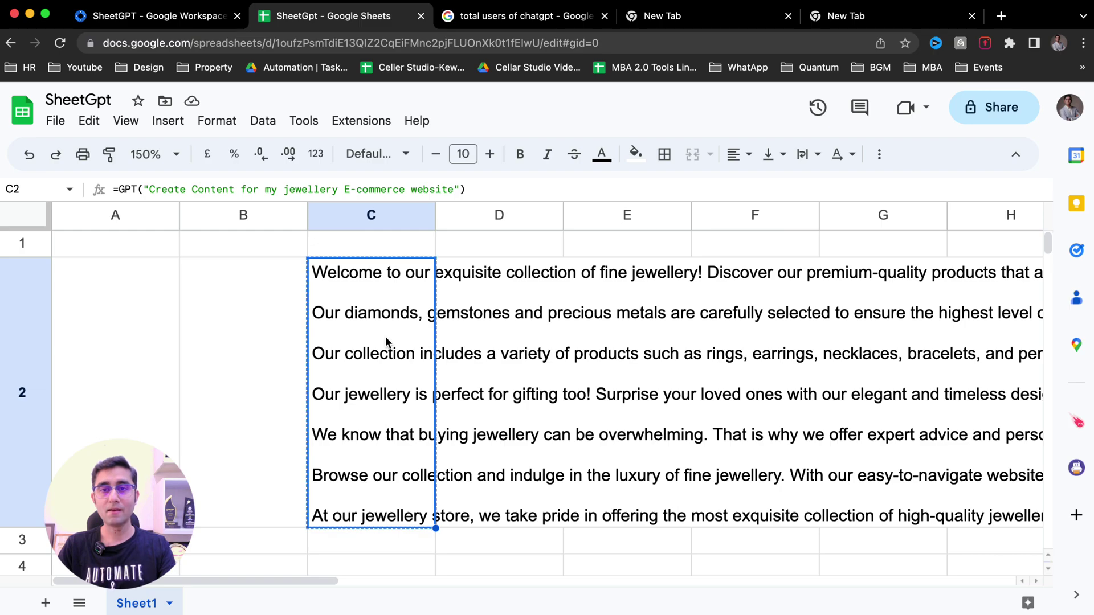
{"action": "key", "text": "ctrl+Tab"}
{"action": "key", "text": "ctrl+Tab"}
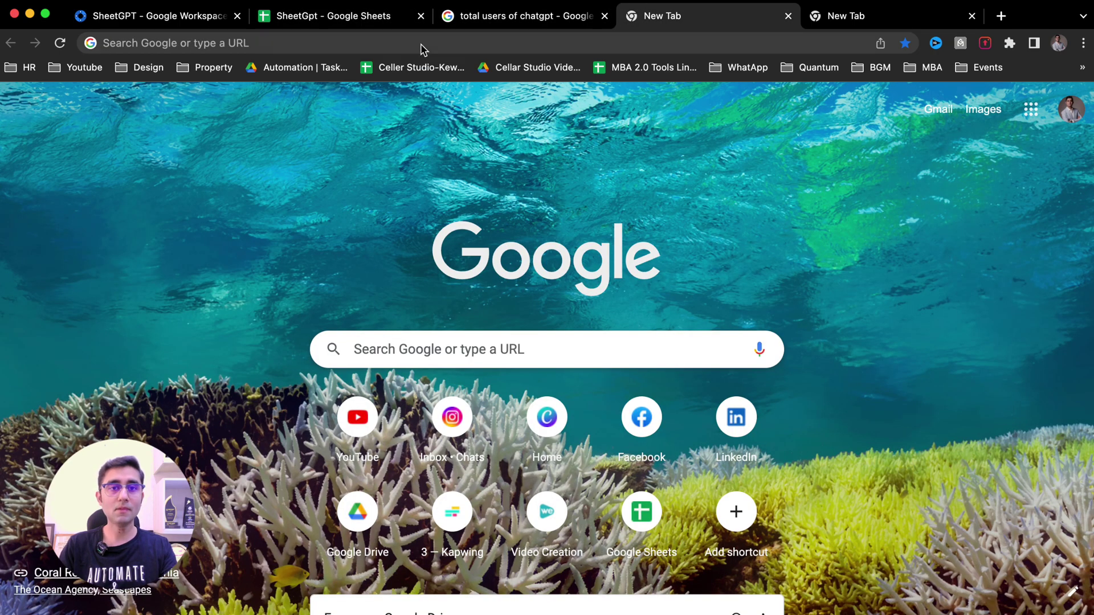
{"action": "left_click", "coordinate": [411, 46]}
{"action": "type", "text": "fdo"}
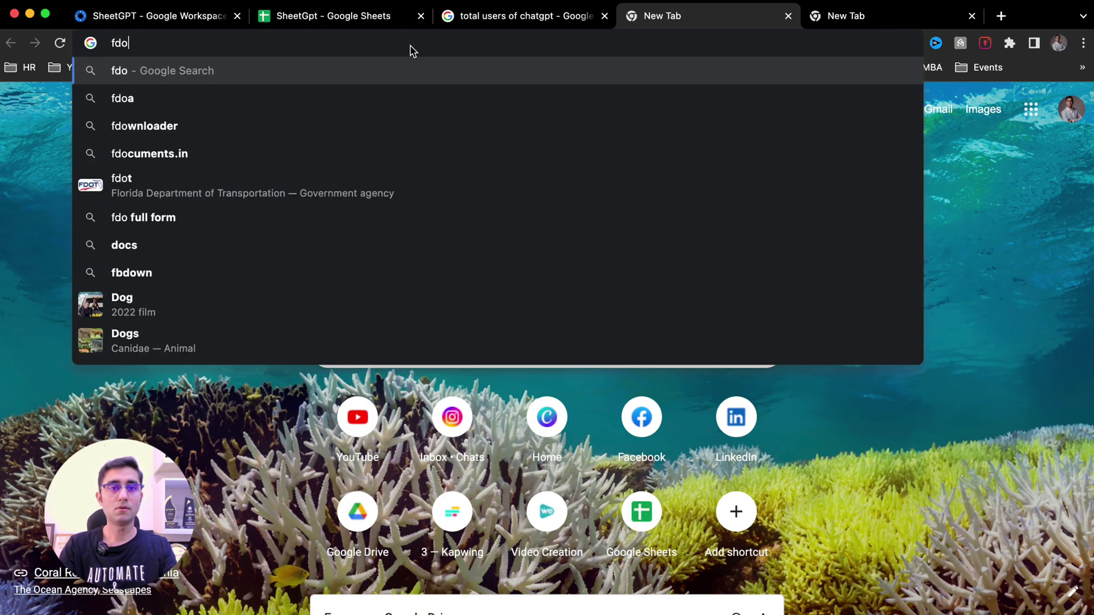
{"action": "key", "text": "BackSpace"}
{"action": "key", "text": "BackSpace"}
{"action": "type", "text": "doc.n"}
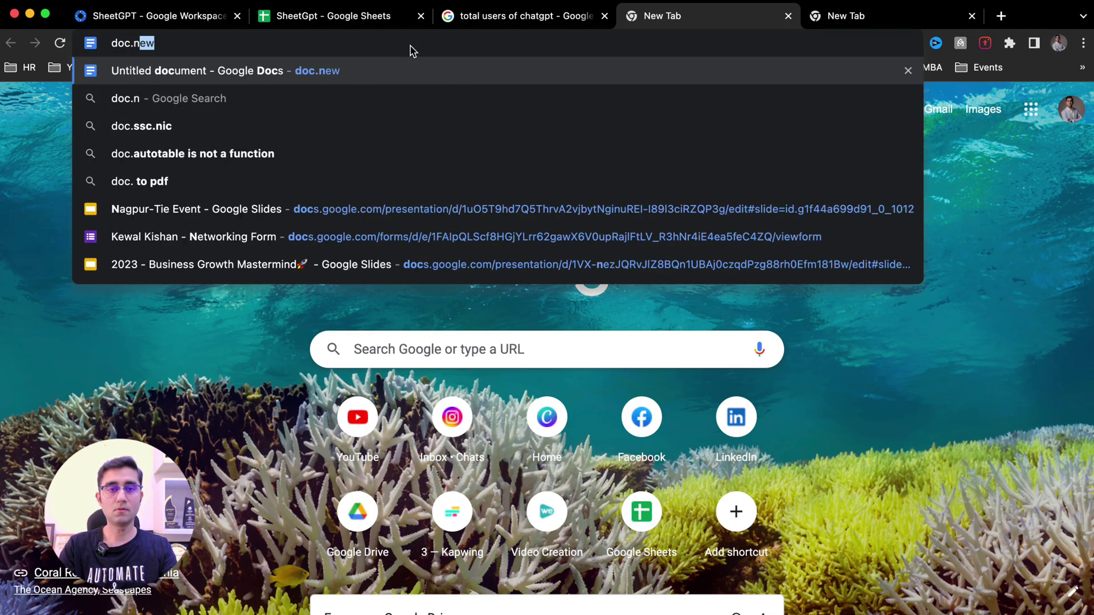
{"action": "key", "text": "Return"}
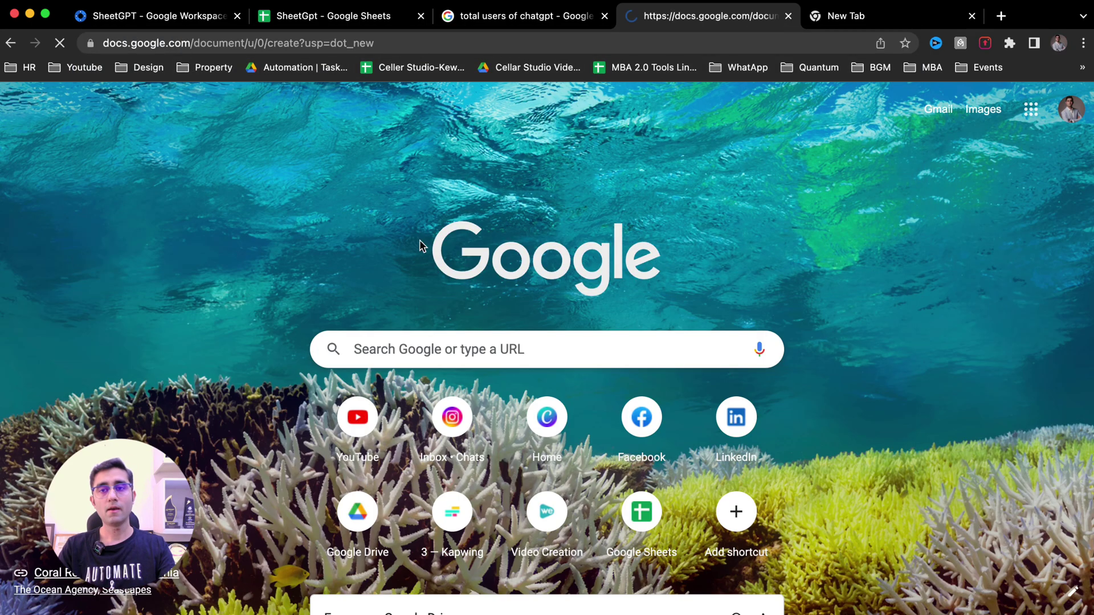
{"action": "key", "text": "super+v"}
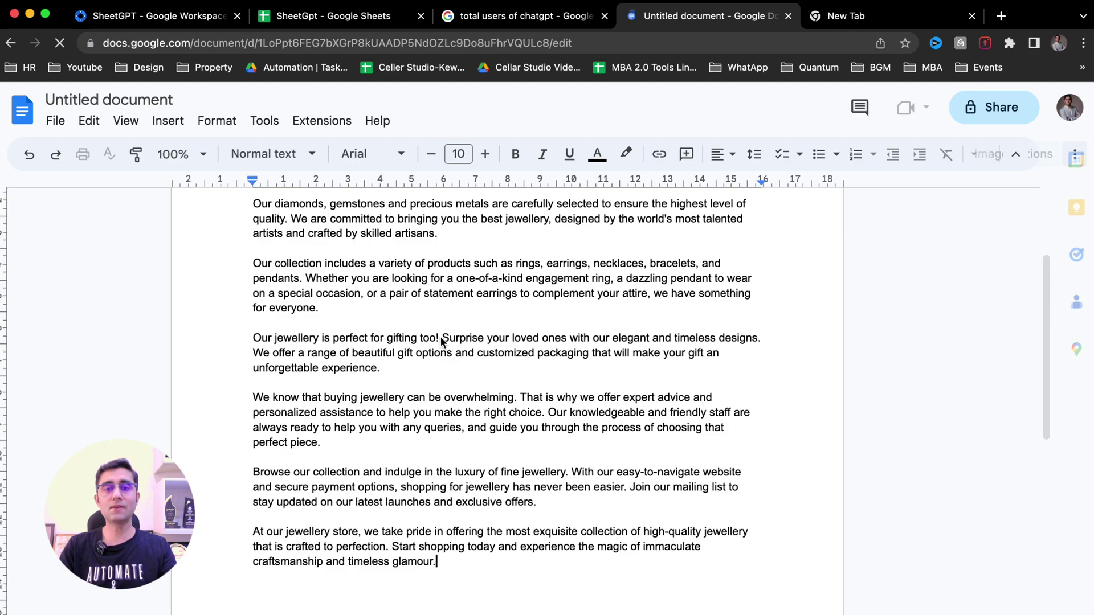
Read through the pasted jewellery website content from the welcome paragraph to the closing paragraph
{"action": "left_click_drag", "start_coordinate": [356, 286], "coordinate": [418, 290]}
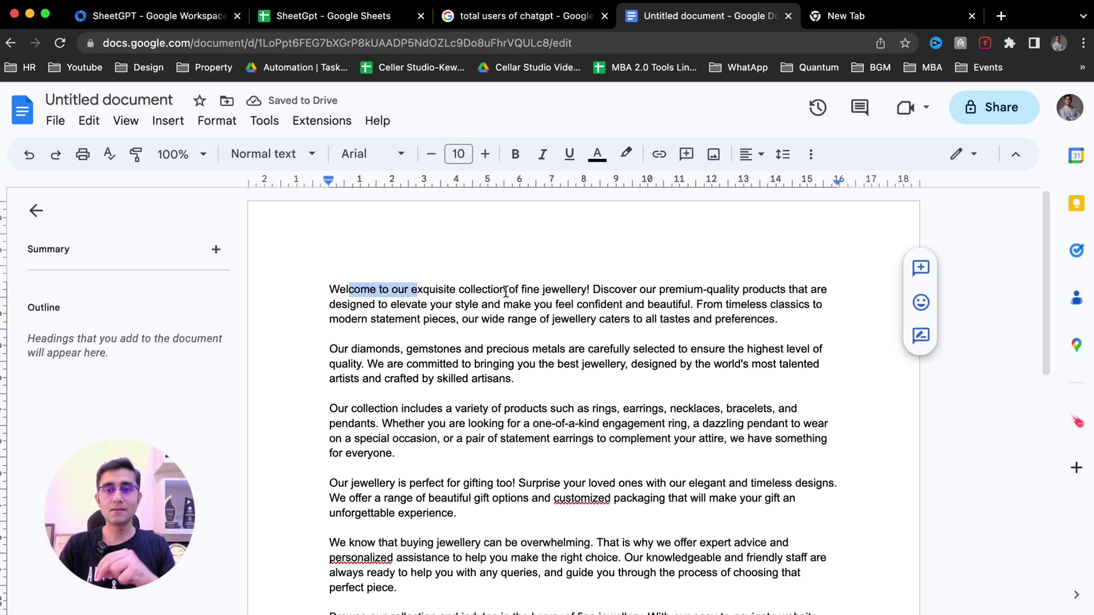
{"action": "left_click", "coordinate": [563, 291]}
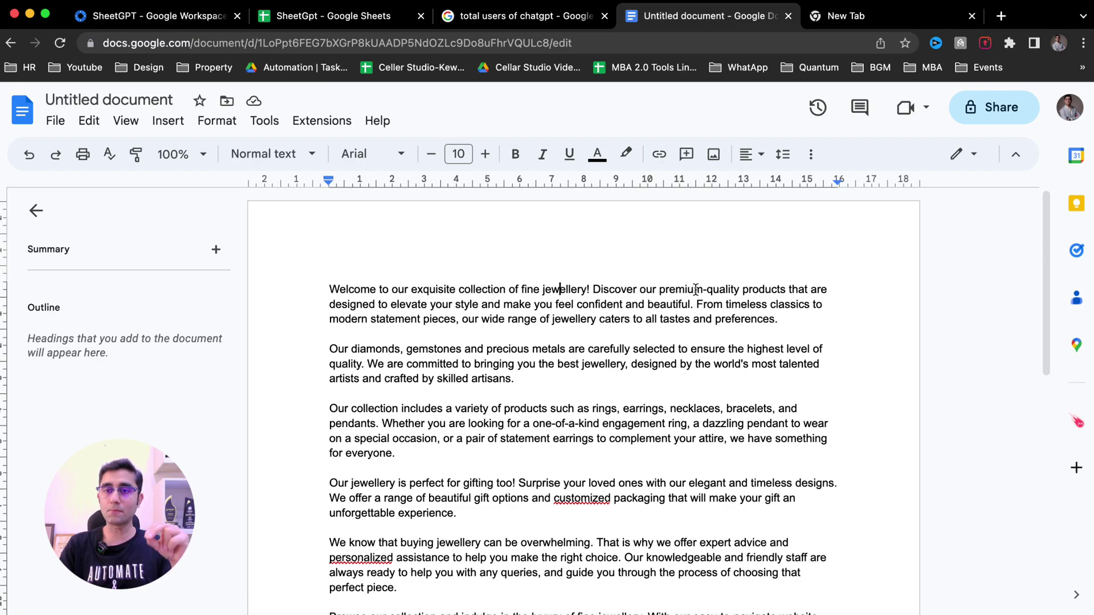
{"action": "scroll", "coordinate": [609, 391], "scroll_direction": "down", "scroll_amount": 3}
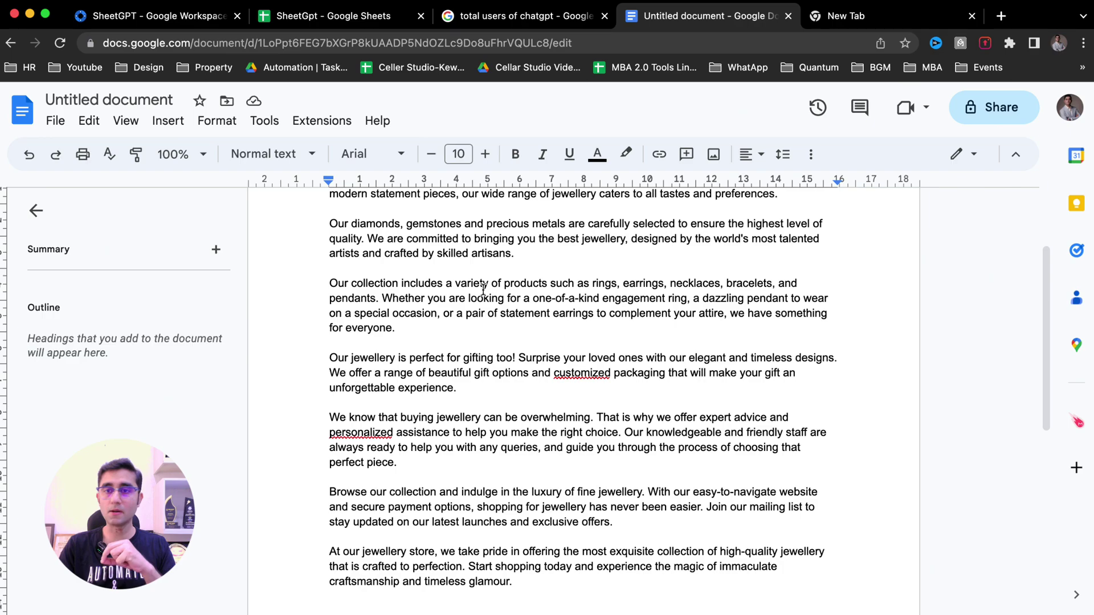
{"action": "scroll", "coordinate": [483, 290], "scroll_direction": "down", "scroll_amount": 4}
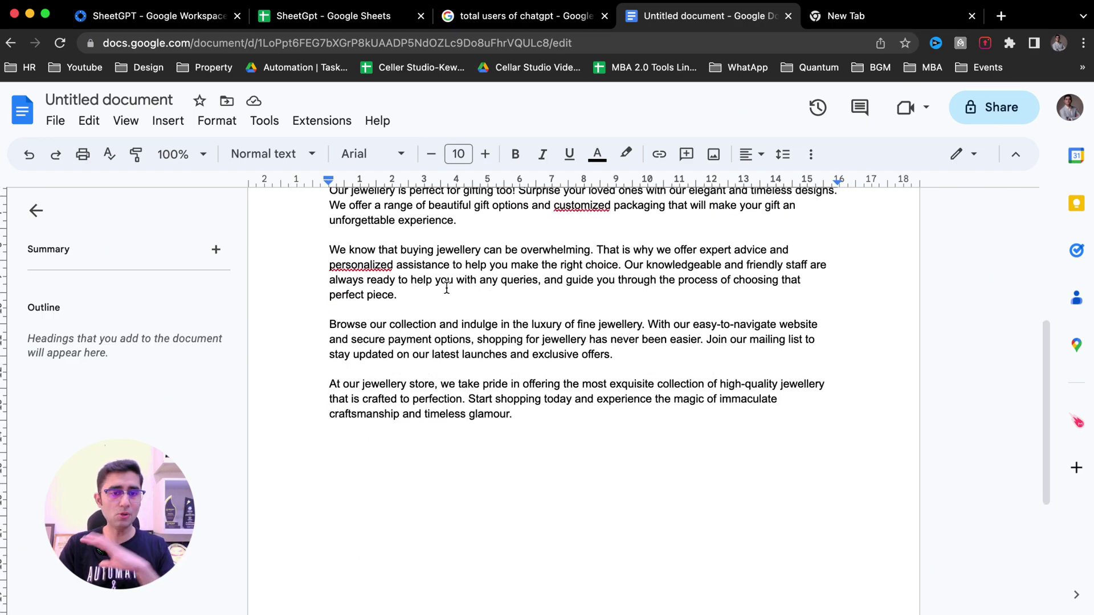
{"action": "scroll", "coordinate": [447, 287], "scroll_direction": "up", "scroll_amount": 7}
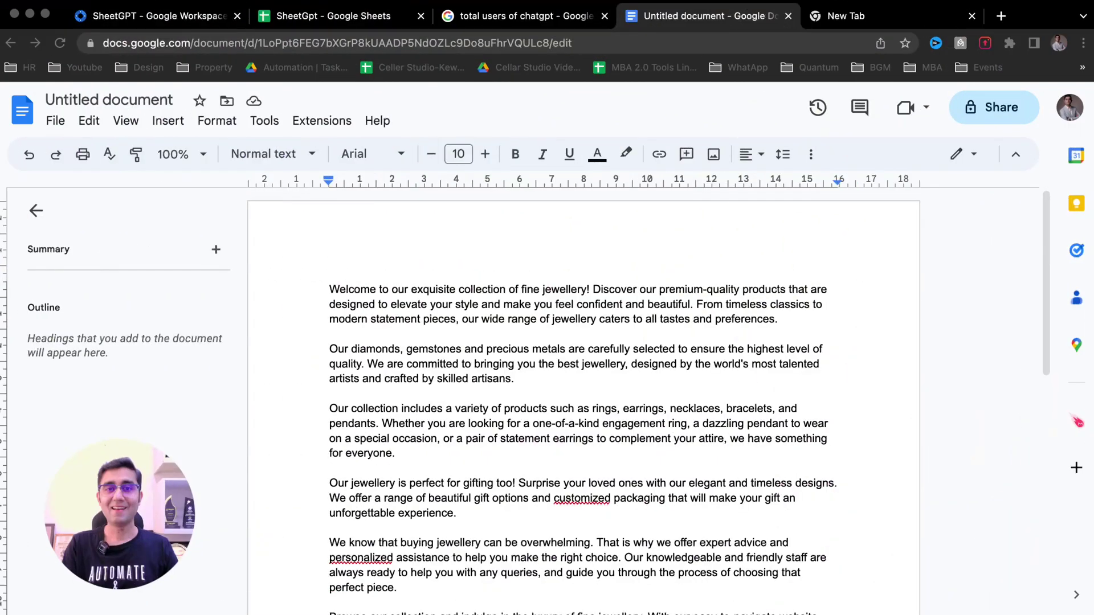
Return to the SheetGpt spreadsheet, clear cell C2 and enter =GPT("5 ways to save Income Tax in India")
{"action": "left_click", "coordinate": [289, 17]}
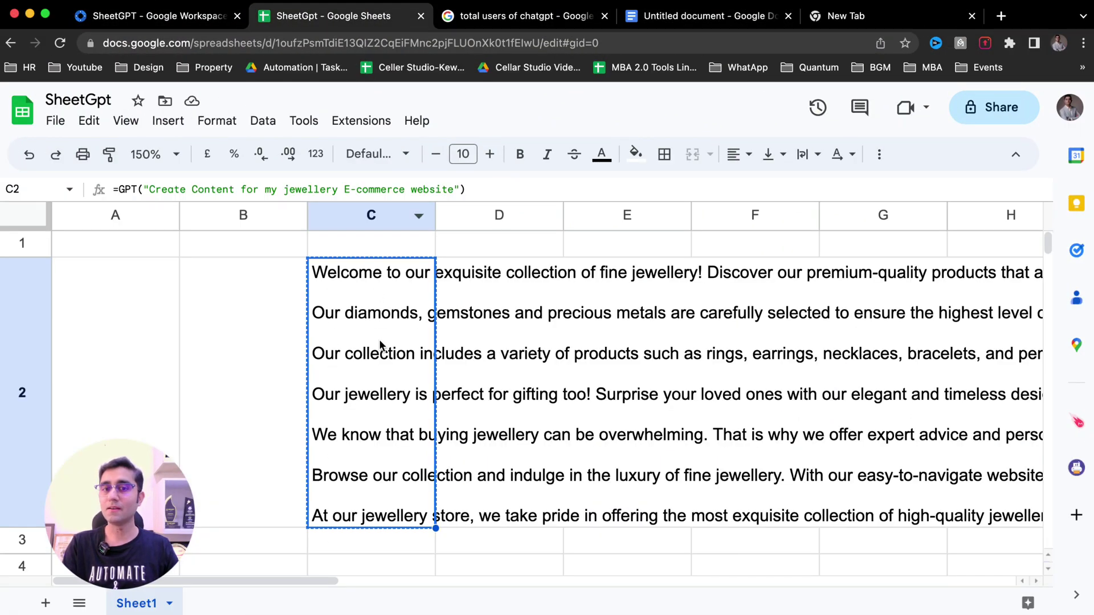
{"action": "key", "text": "Delete"}
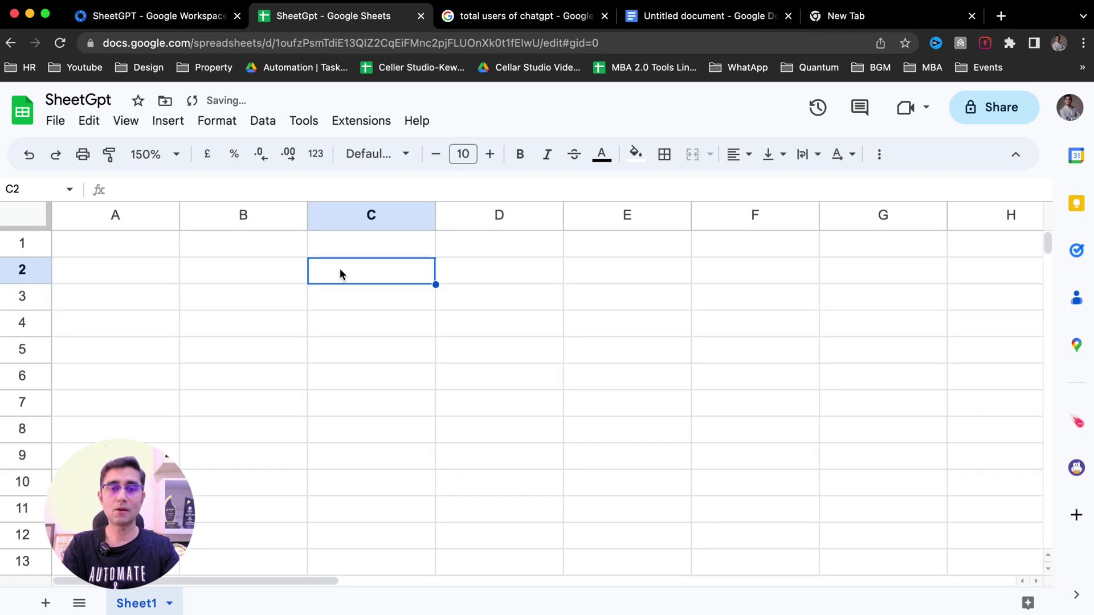
{"action": "type", "text": "=gpt"}
{"action": "key", "text": "Tab"}
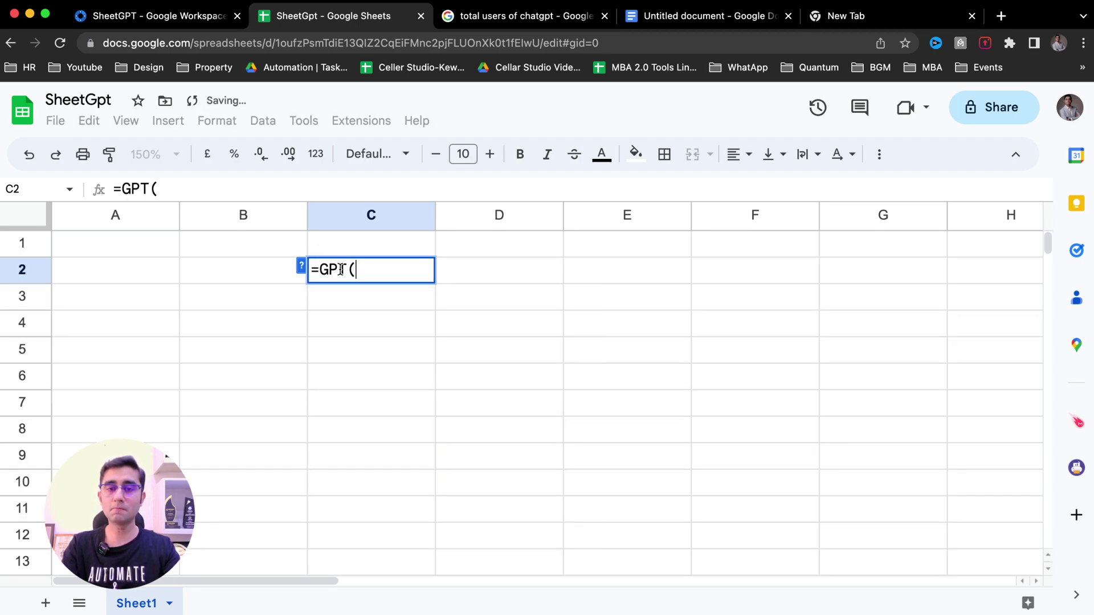
{"action": "type", "text": "\"5 "}
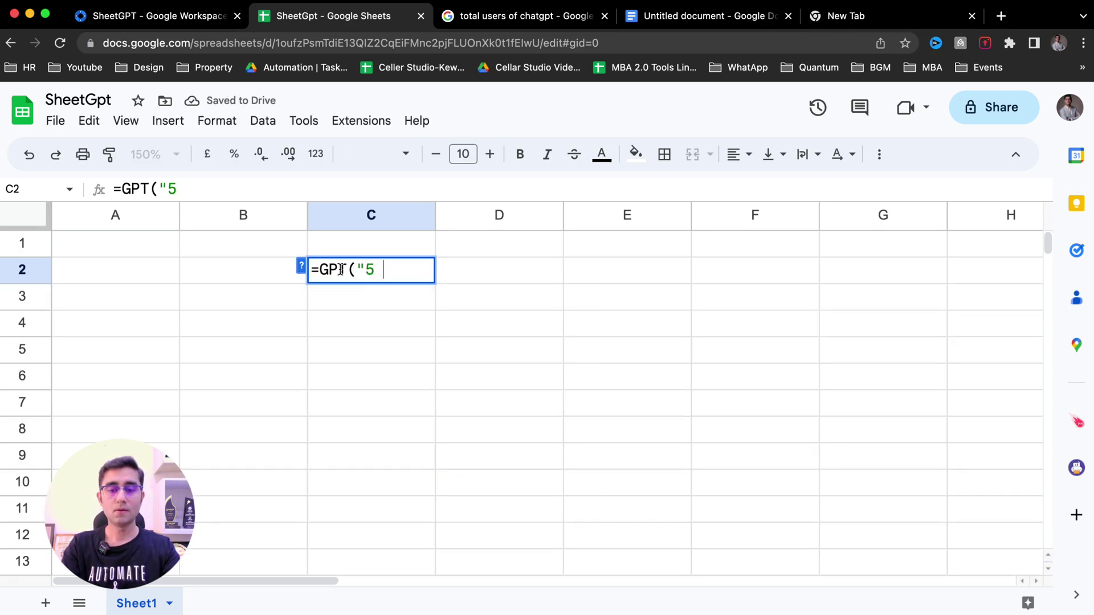
{"action": "type", "text": "ways to save Income Tax in India\")"}
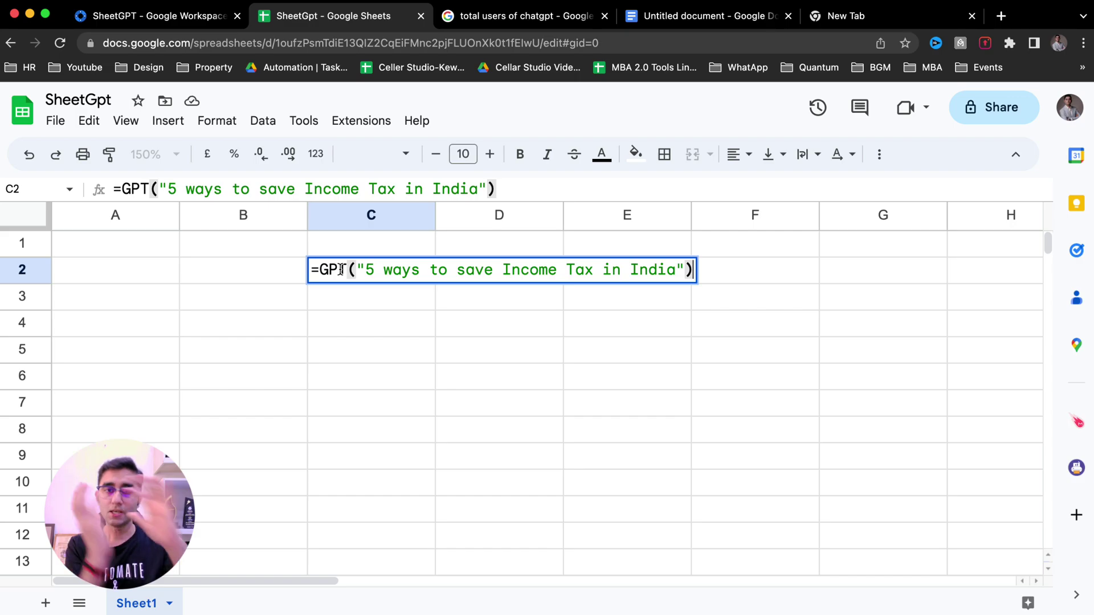
{"action": "key", "text": "Return"}
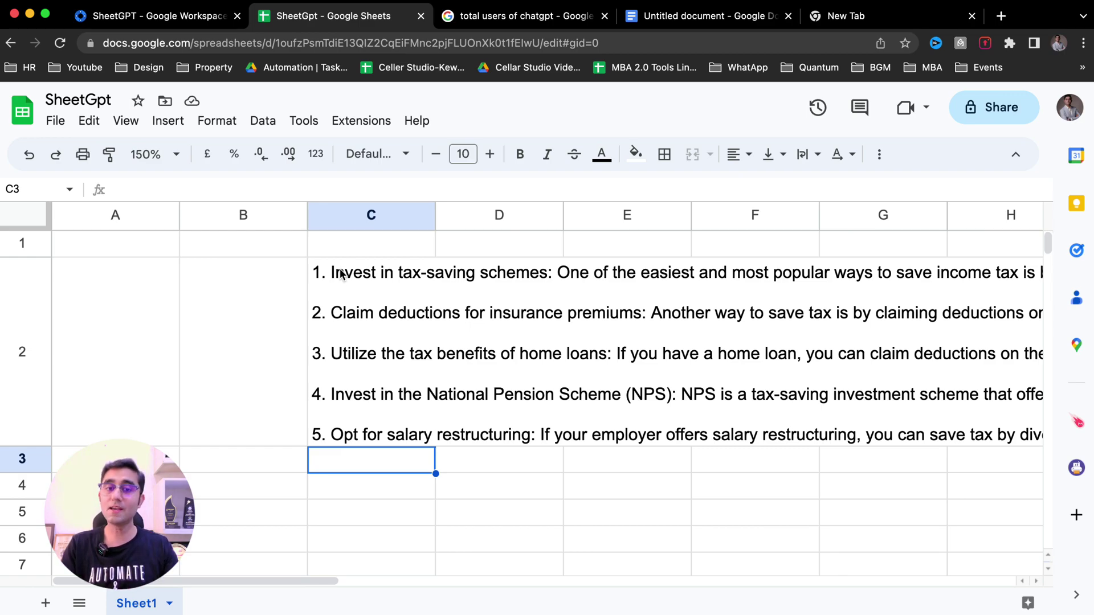
Copy the generated tax-saving tips from cell C2 and replace the whole text of the untitled Google Docs document with them
{"action": "left_click", "coordinate": [340, 273]}
{"action": "key", "text": "ctrl+Tab"}
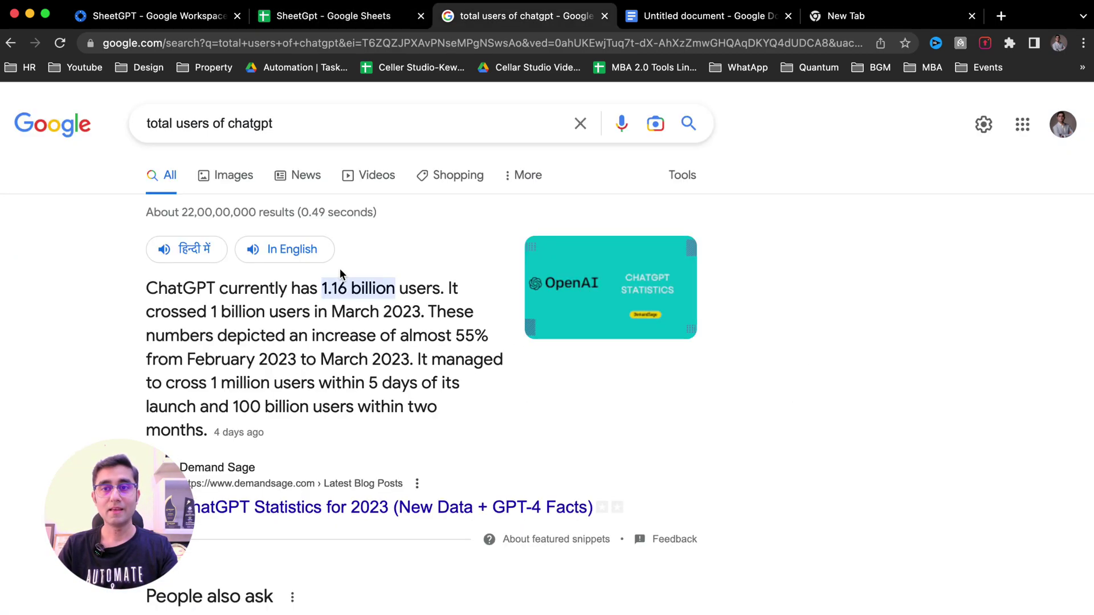
{"action": "key", "text": "ctrl+Tab"}
{"action": "key", "text": "ctrl+a"}
{"action": "key", "text": "BackSpace"}
{"action": "key", "text": "ctrl+v"}
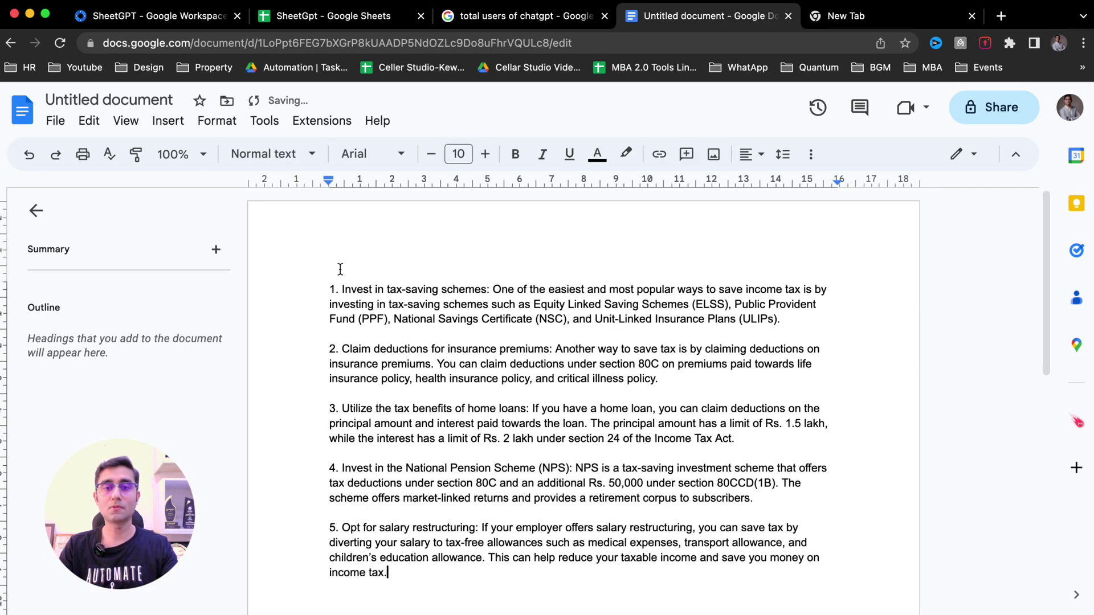
Read through the five pasted income tax saving tips, from tax-saving schemes to salary restructuring
{"action": "left_click_drag", "start_coordinate": [336, 290], "coordinate": [516, 305]}
{"action": "left_click_drag", "start_coordinate": [351, 348], "coordinate": [528, 365]}
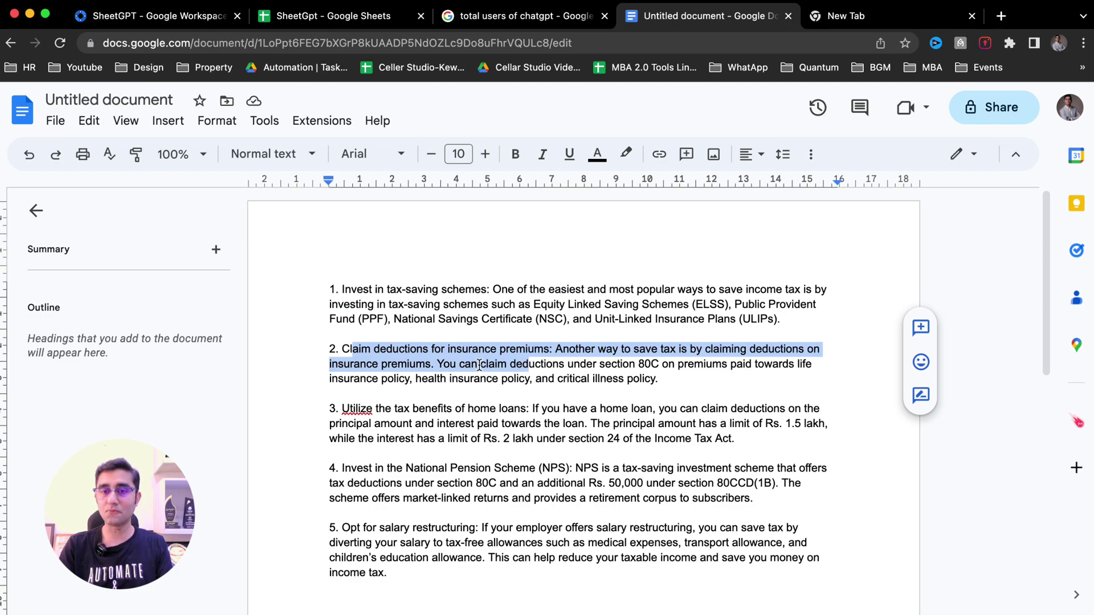
{"action": "left_click_drag", "start_coordinate": [341, 289], "coordinate": [529, 289]}
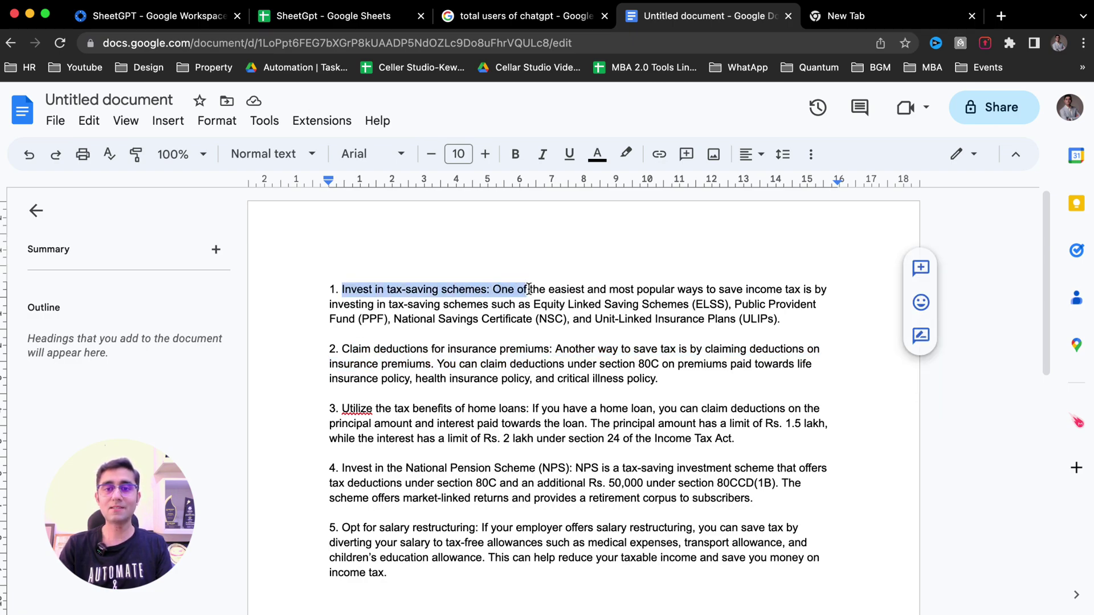
{"action": "left_click_drag", "start_coordinate": [355, 408], "coordinate": [476, 410]}
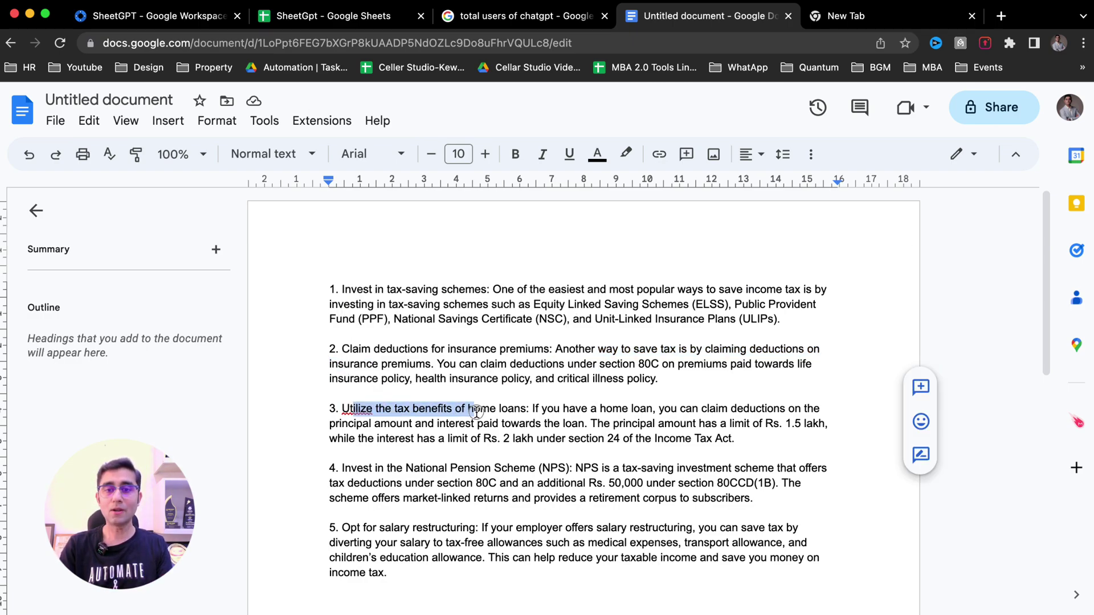
{"action": "left_click_drag", "start_coordinate": [352, 468], "coordinate": [455, 471]}
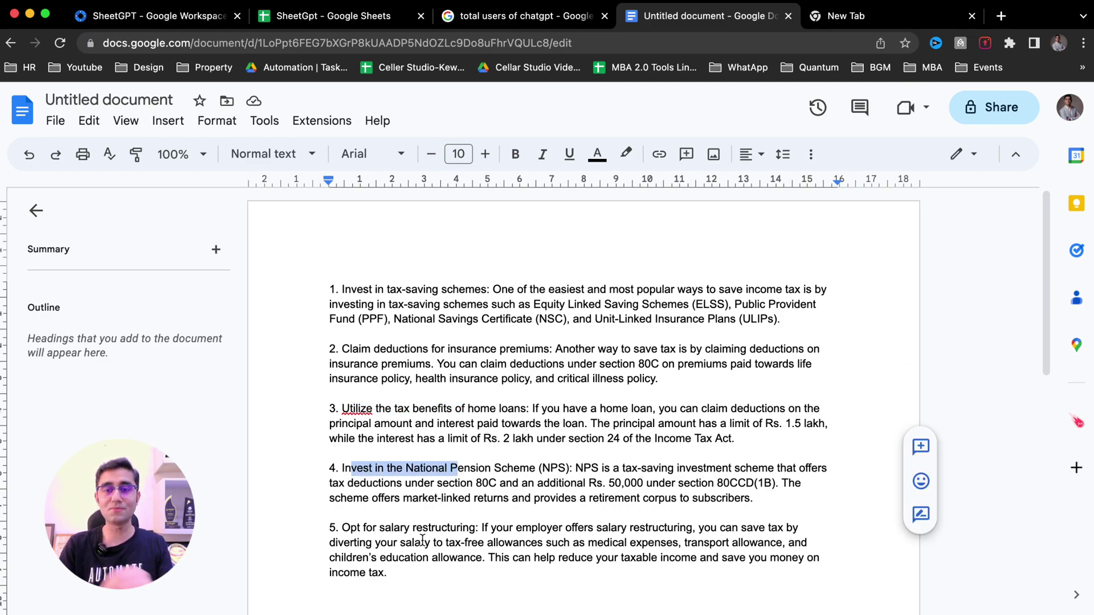
{"action": "left_click_drag", "start_coordinate": [335, 527], "coordinate": [464, 532]}
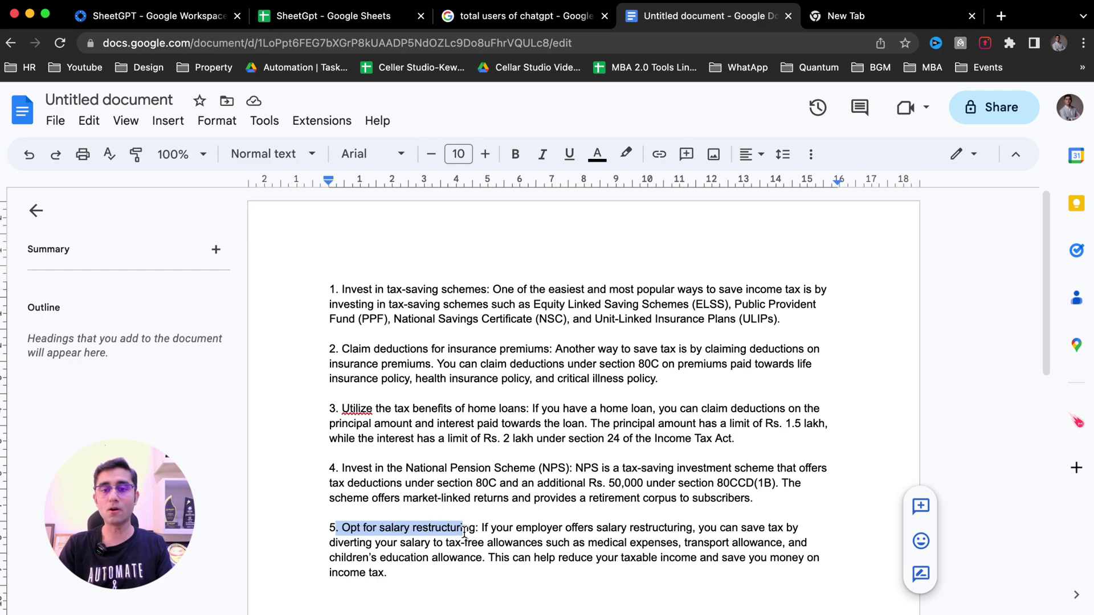
{"action": "left_click", "coordinate": [502, 560]}
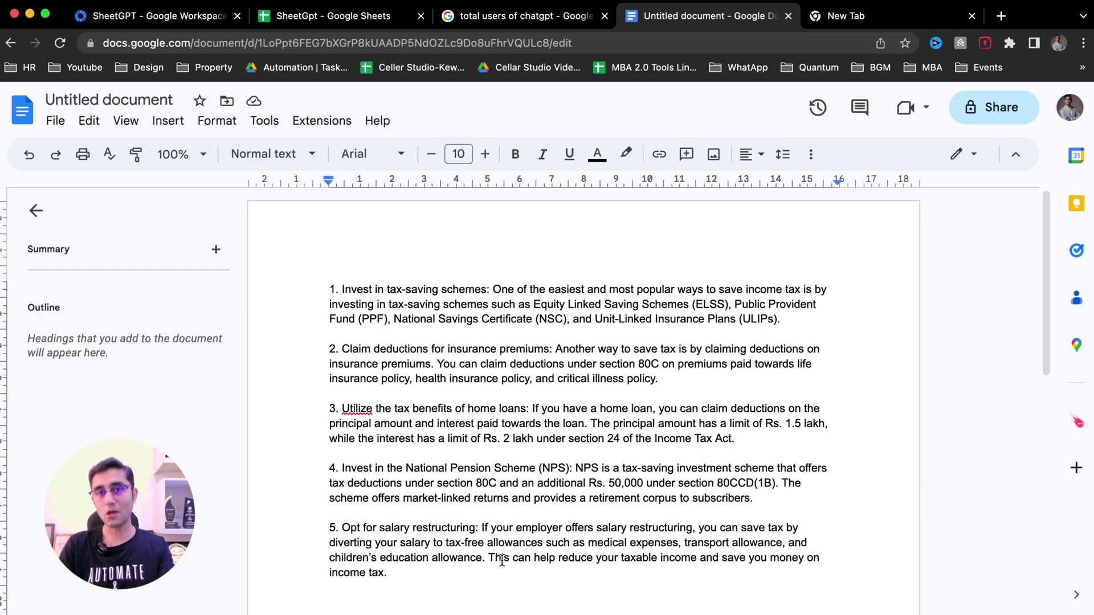
Switch back to the SheetGpt spreadsheet and clear the tax-saving result from cell C2
{"action": "key", "text": "ctrl+shift+Tab"}
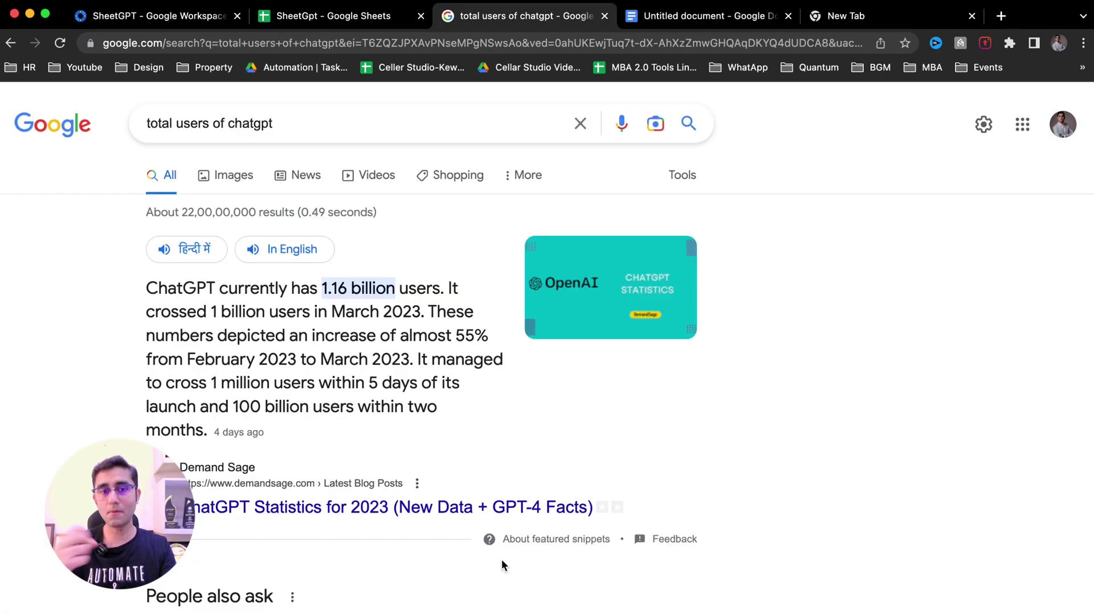
{"action": "key", "text": "ctrl+shift+Tab"}
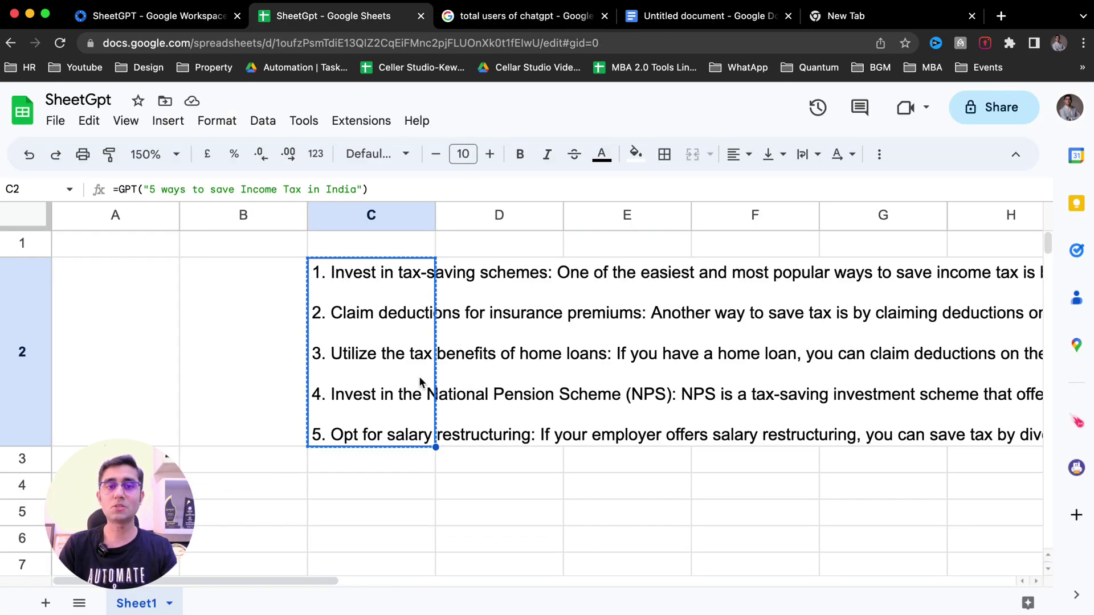
{"action": "key", "text": "Delete"}
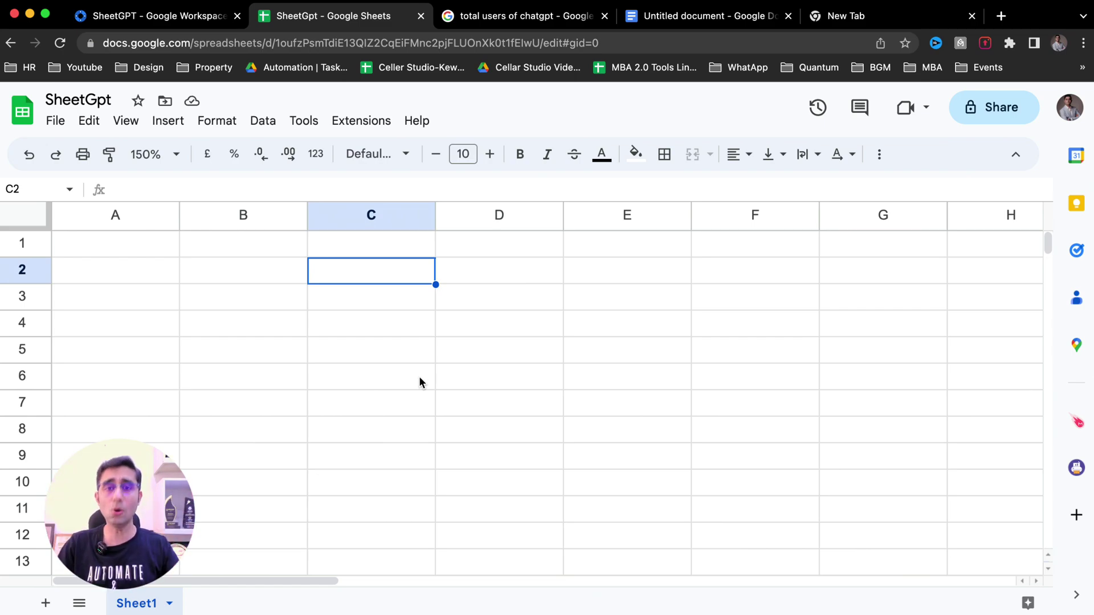
Look through the example images of SheetGPT's use cases on its Google Workspace Marketplace listing
{"action": "key", "text": "ctrl+shift+Tab"}
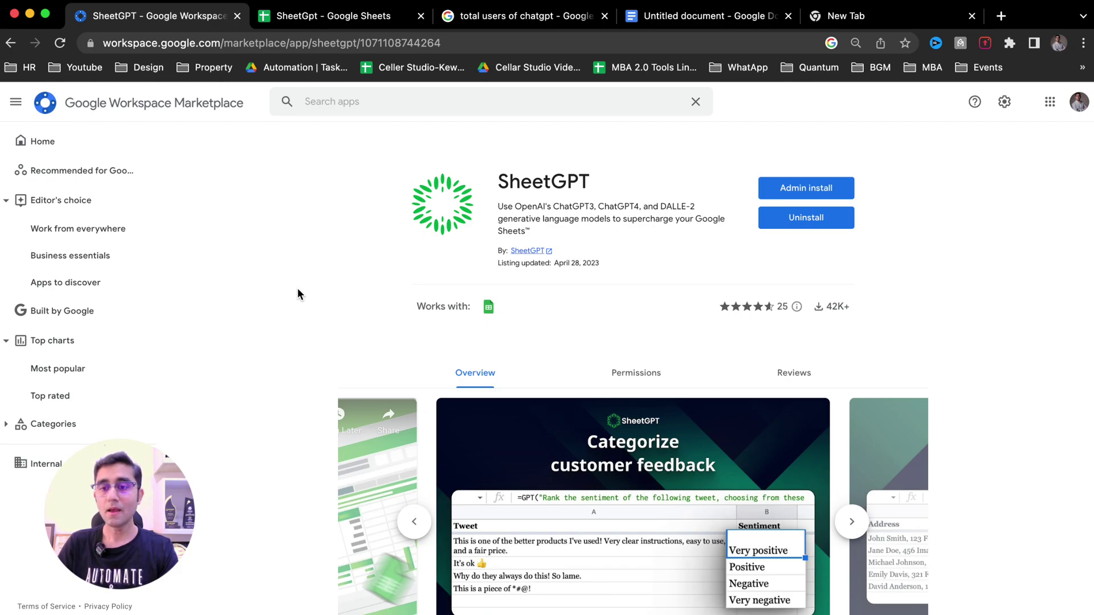
{"action": "left_click", "coordinate": [852, 523]}
{"action": "left_click", "coordinate": [852, 523]}
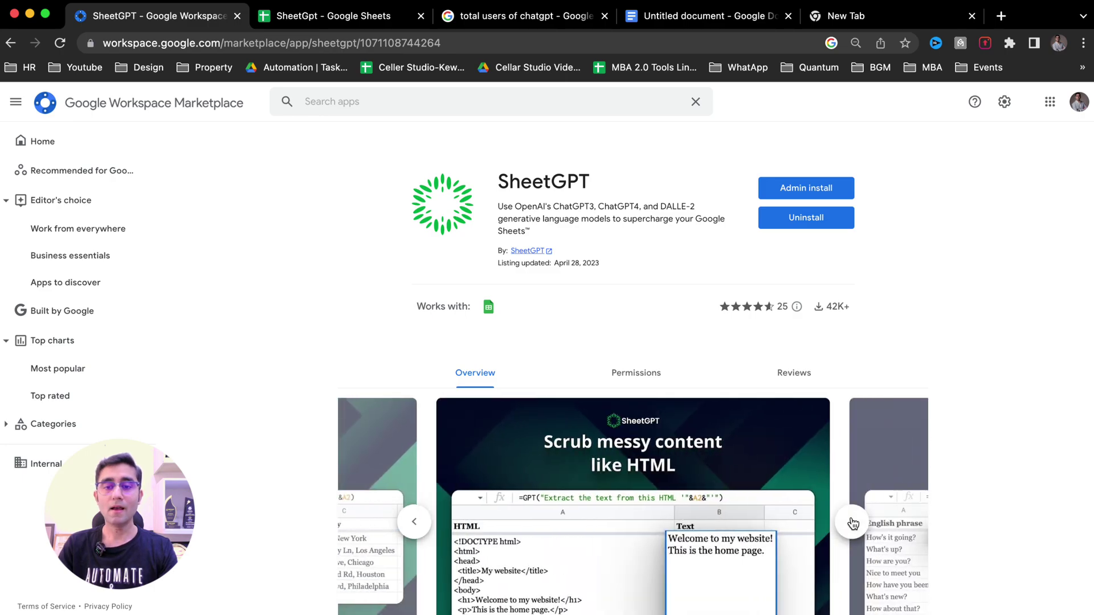
{"action": "left_click", "coordinate": [853, 523]}
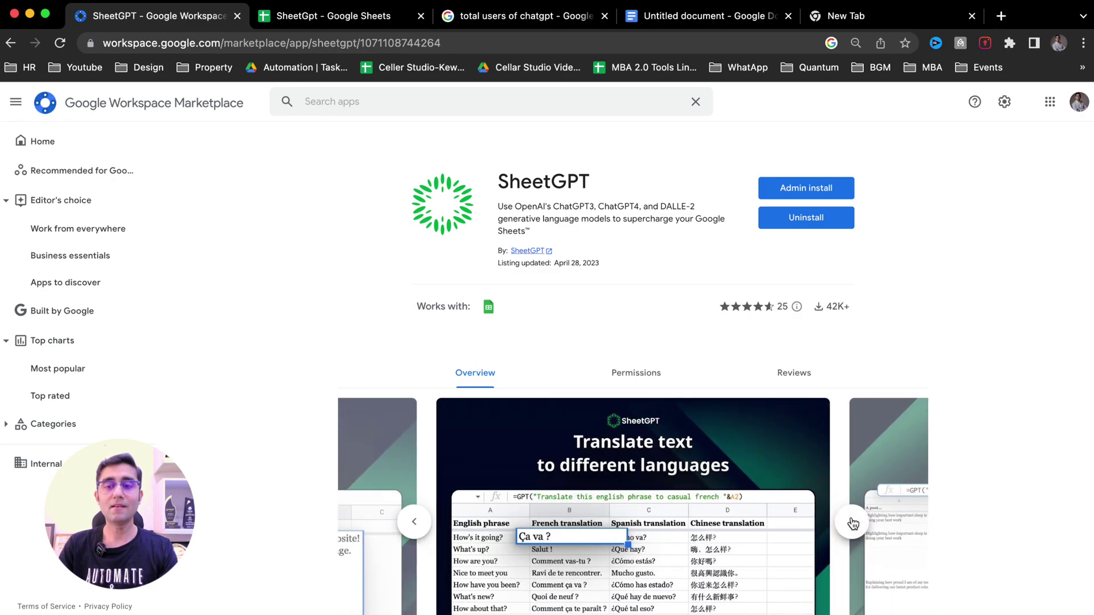
{"action": "left_click", "coordinate": [853, 523]}
{"action": "scroll", "coordinate": [852, 522], "scroll_direction": "down", "scroll_amount": 3}
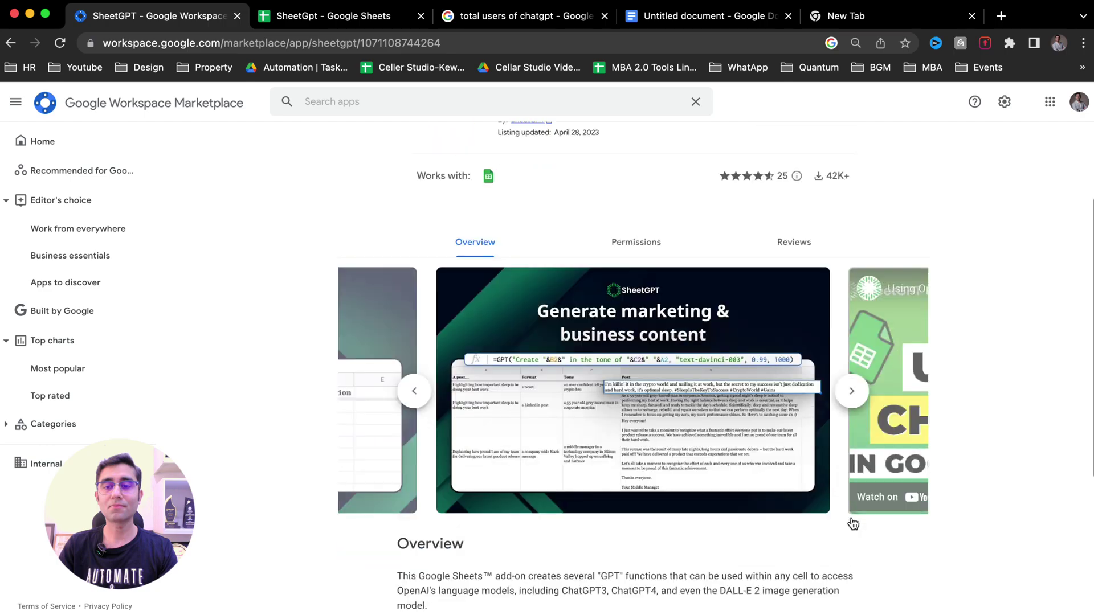
{"action": "left_click", "coordinate": [851, 370]}
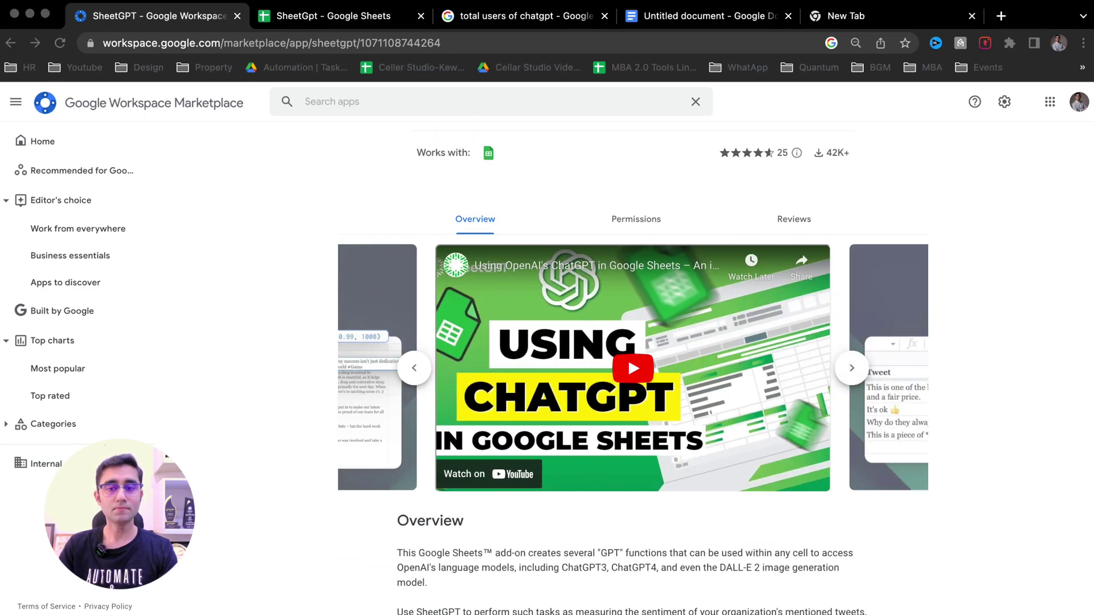
{"action": "left_click", "coordinate": [328, 563]}
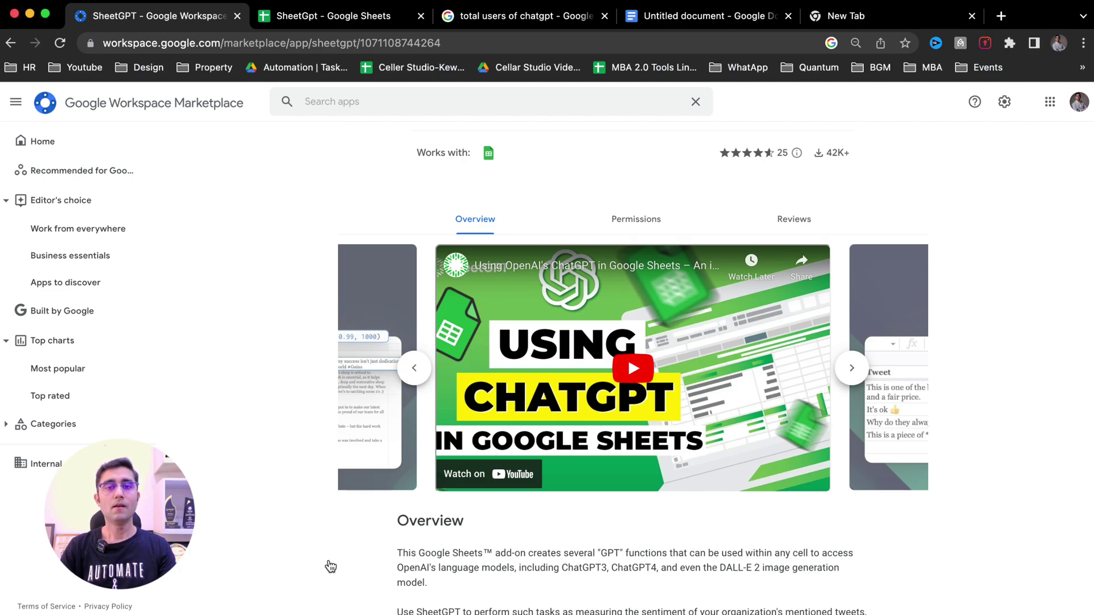
Return to the SheetGpt spreadsheet and enter =GPT("Write me a Job description for Executive Assistant for an IT company") in cell C2
{"action": "key", "text": "ctrl+Tab"}
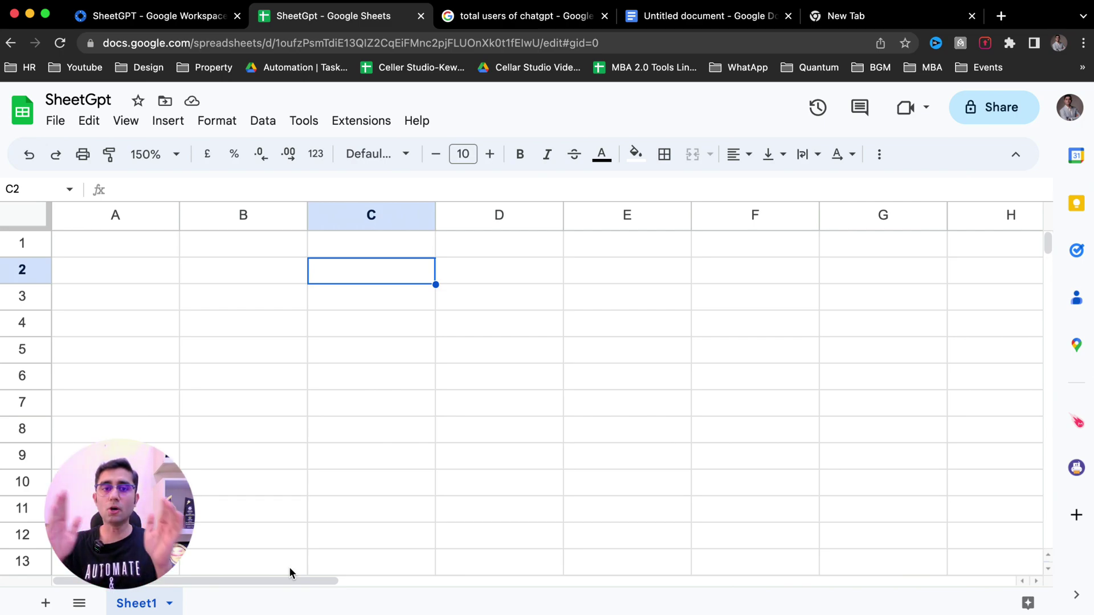
{"action": "type", "text": "gpt"}
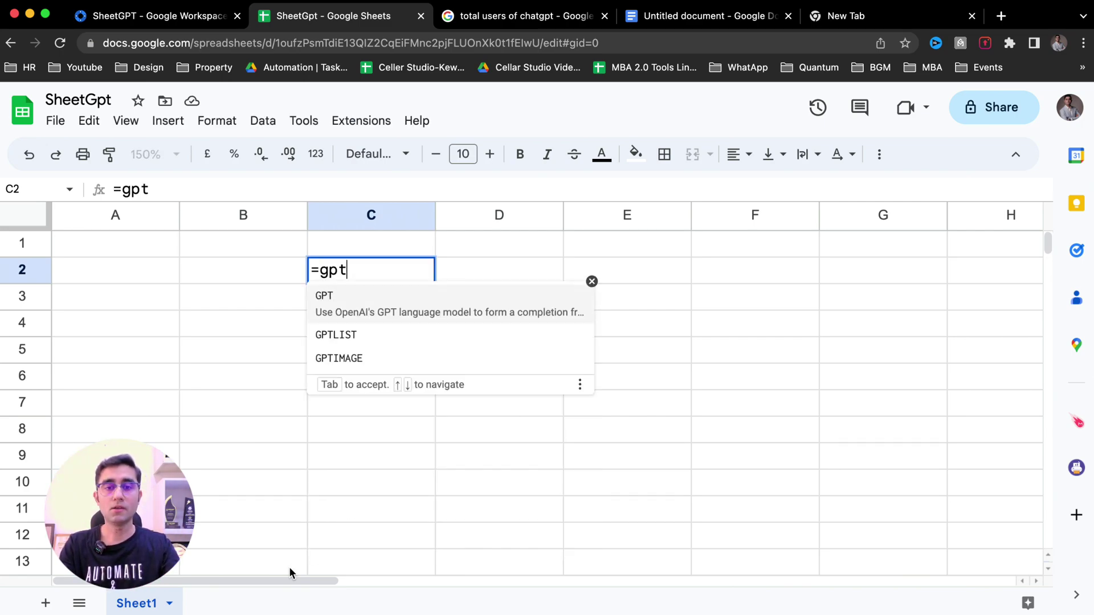
{"action": "key", "text": "Tab"}
{"action": "type", "text": "\""}
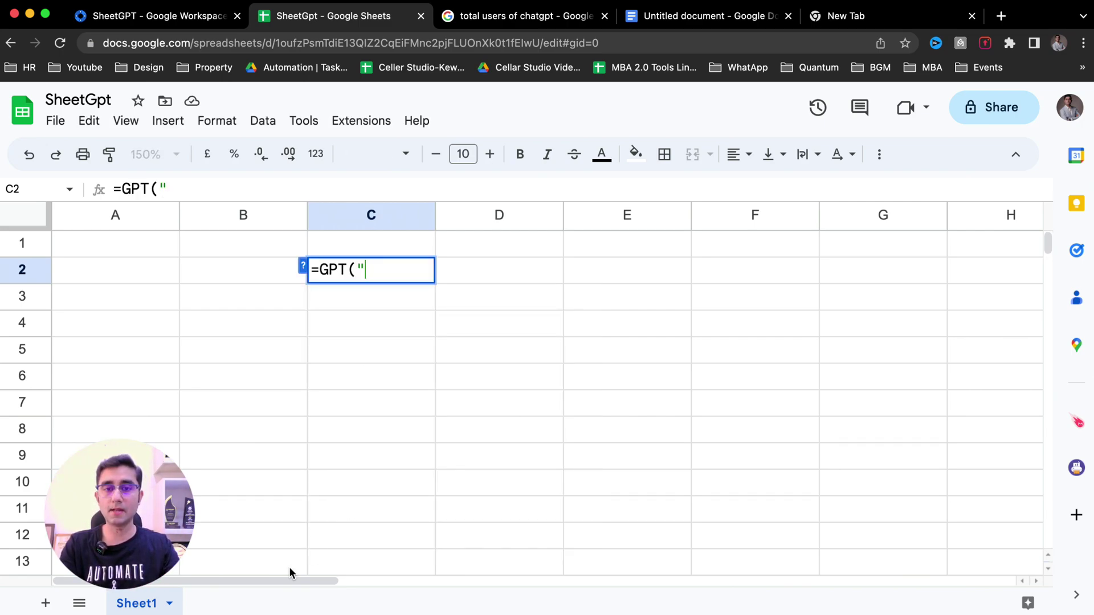
{"action": "type", "text": "Write me."}
{"action": "key", "text": "BackSpace"}
{"action": "type", "text": "a Jo"}
{"action": "type", "text": "b des"}
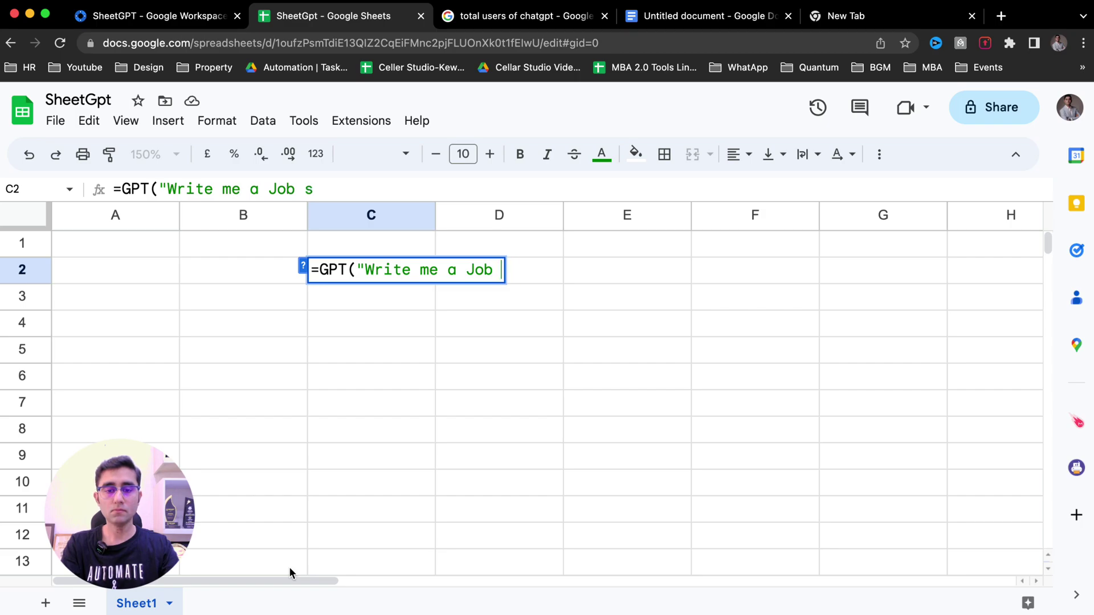
{"action": "type", "text": "criptio"}
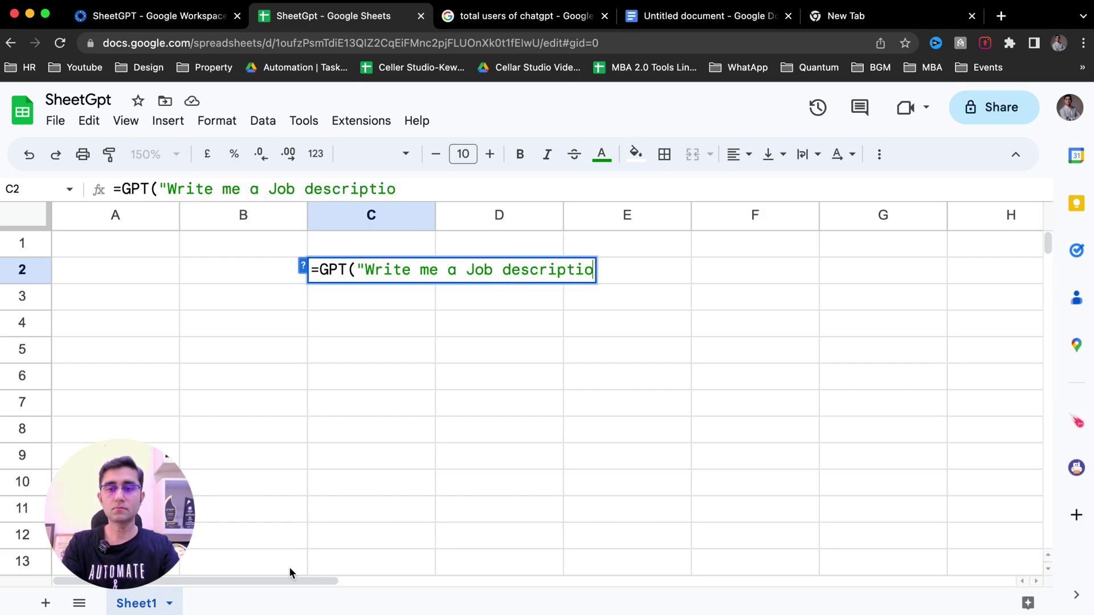
{"action": "type", "text": "n for Exec"}
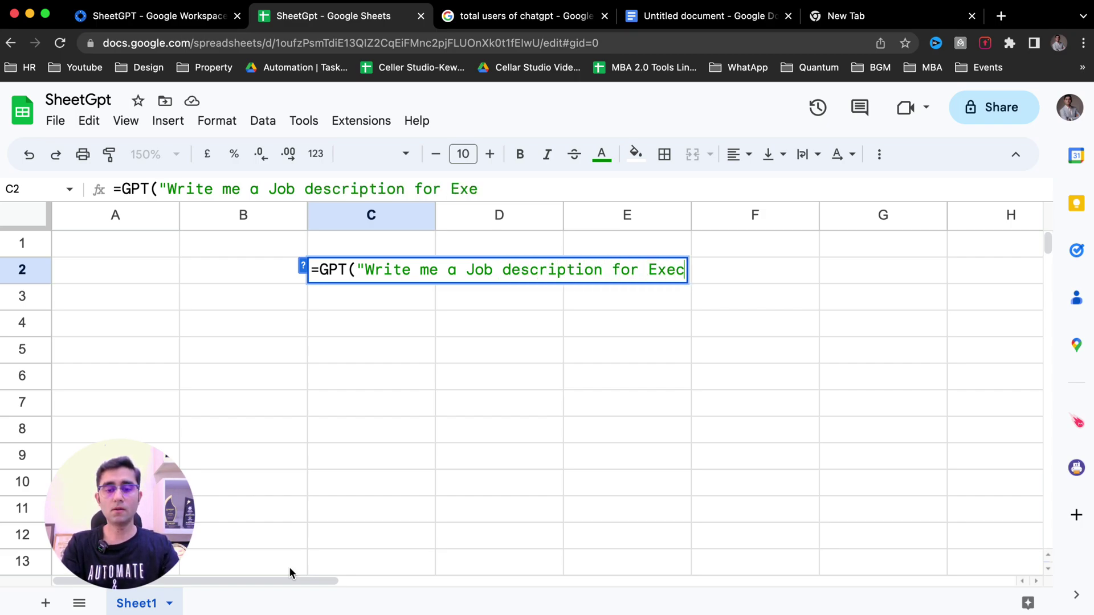
{"action": "type", "text": "utive Assist"}
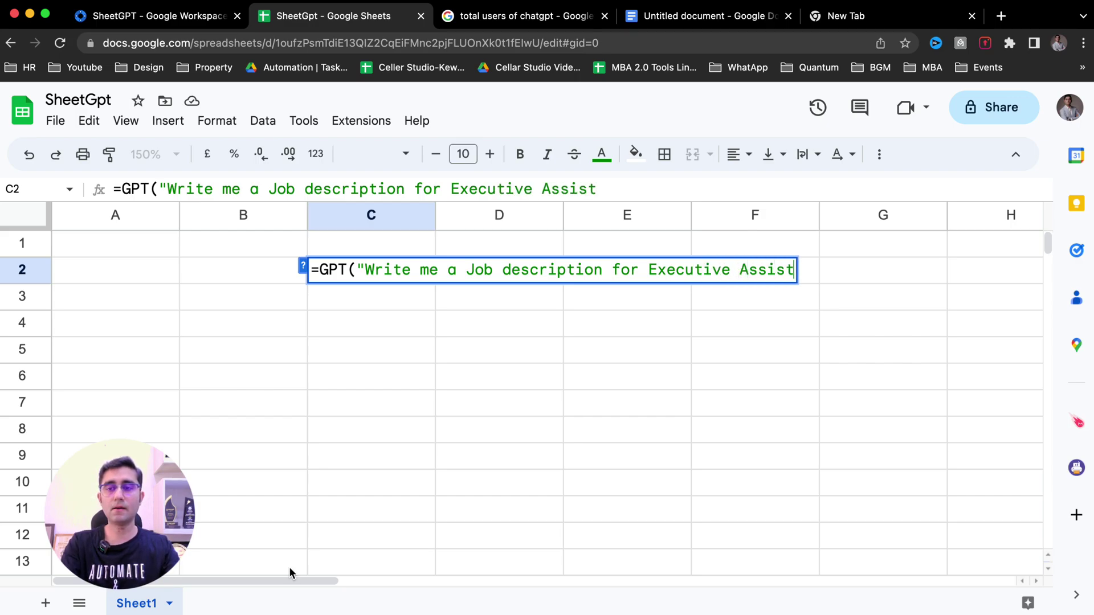
{"action": "type", "text": "ant for"}
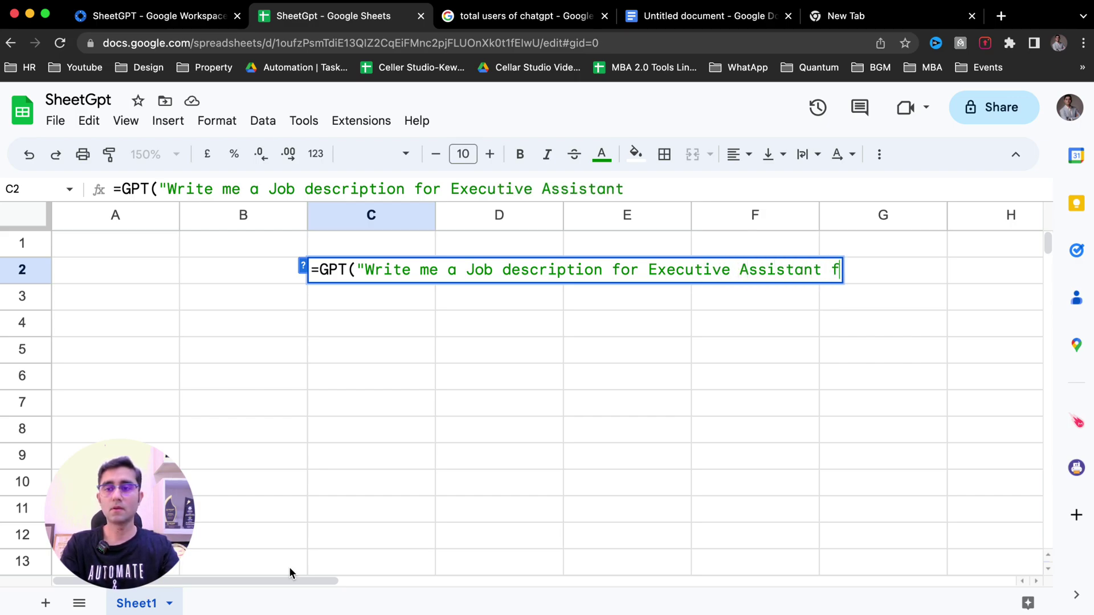
{"action": "key", "text": "BackSpace"}
{"action": "type", "text": "or an ITT"}
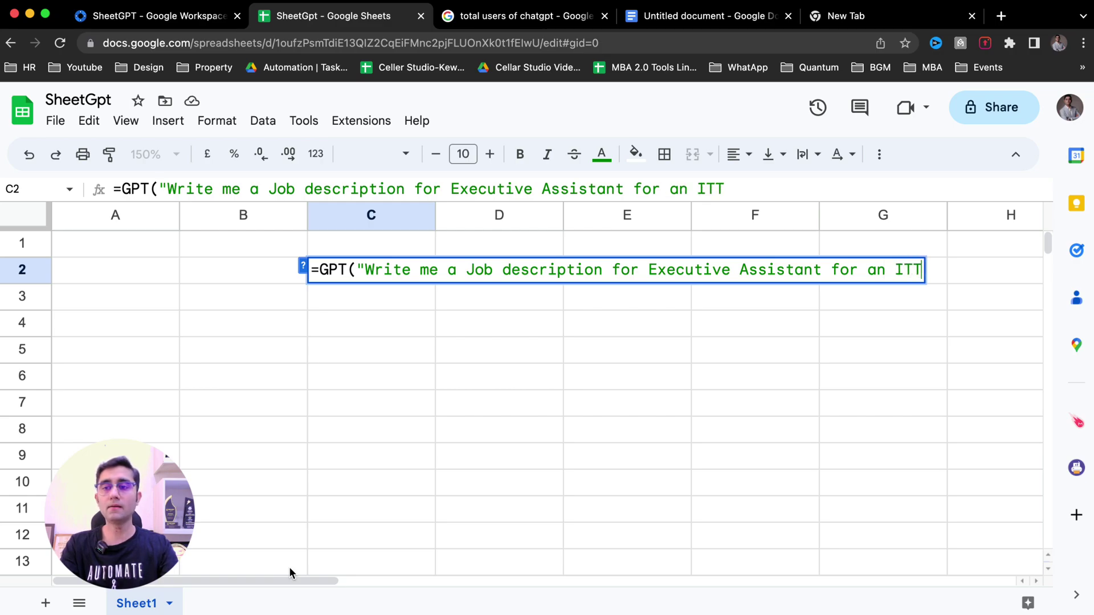
{"action": "key", "text": "BackSpace"}
{"action": "type", "text": "compan"}
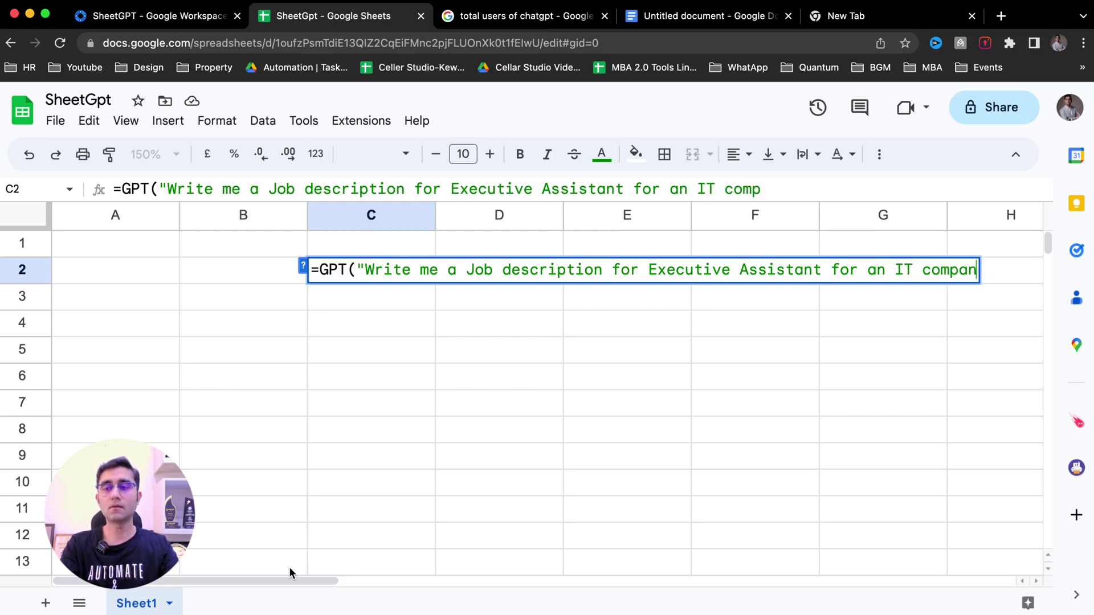
{"action": "type", "text": "y\")"}
{"action": "key", "text": "Return"}
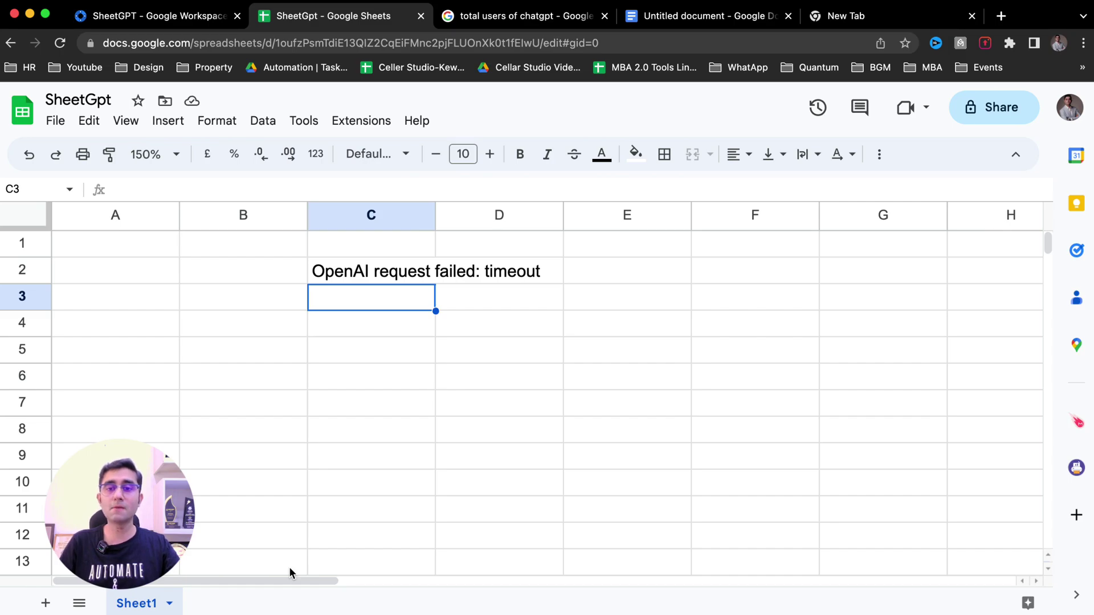
{"action": "key", "text": "Up"}
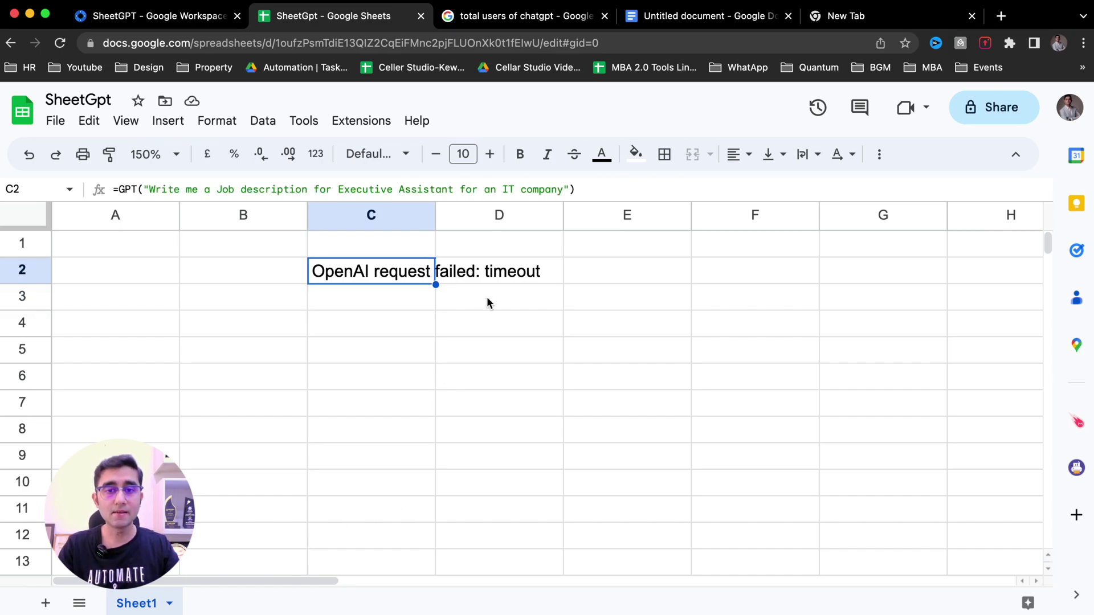
Rerun the job description request in cell C2, shortening the formula to =GPT("Write me a Job description for Executive Assistant")
{"action": "left_click", "coordinate": [499, 189]}
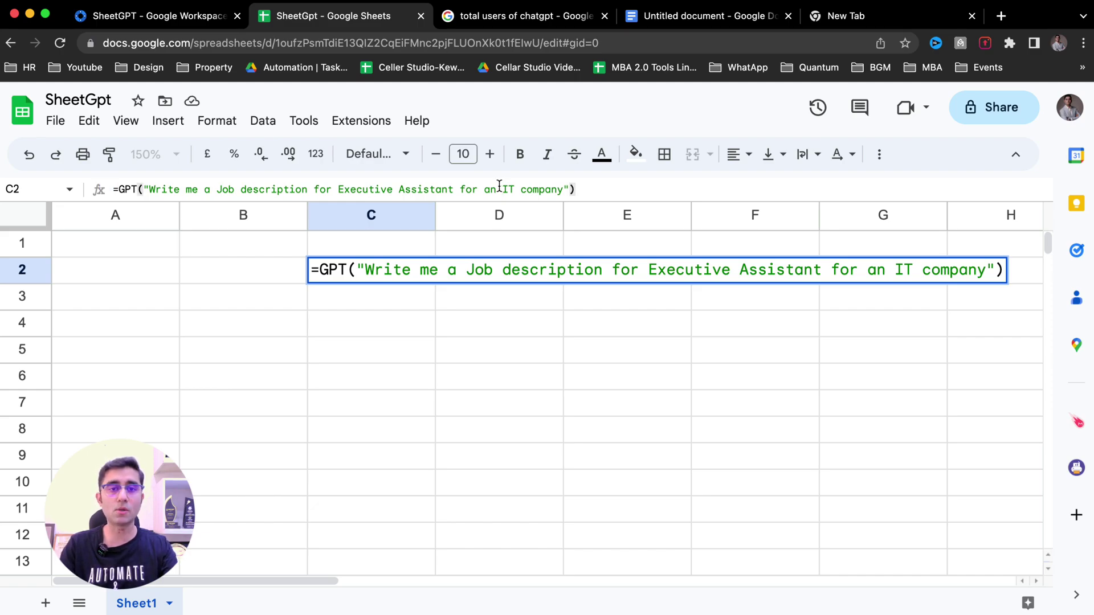
{"action": "key", "text": "Return"}
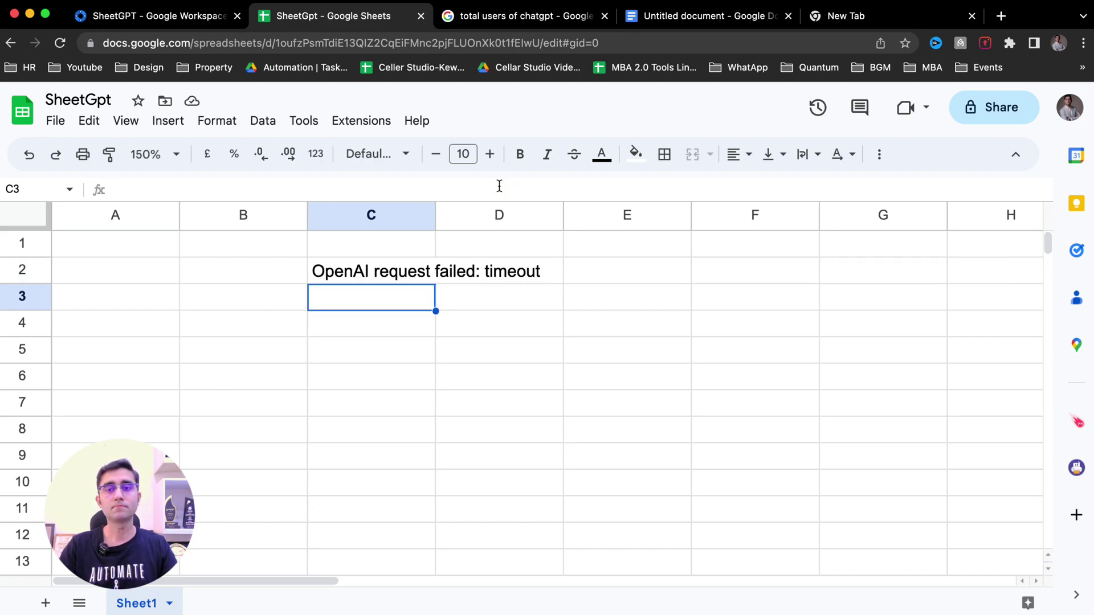
{"action": "key", "text": "Up"}
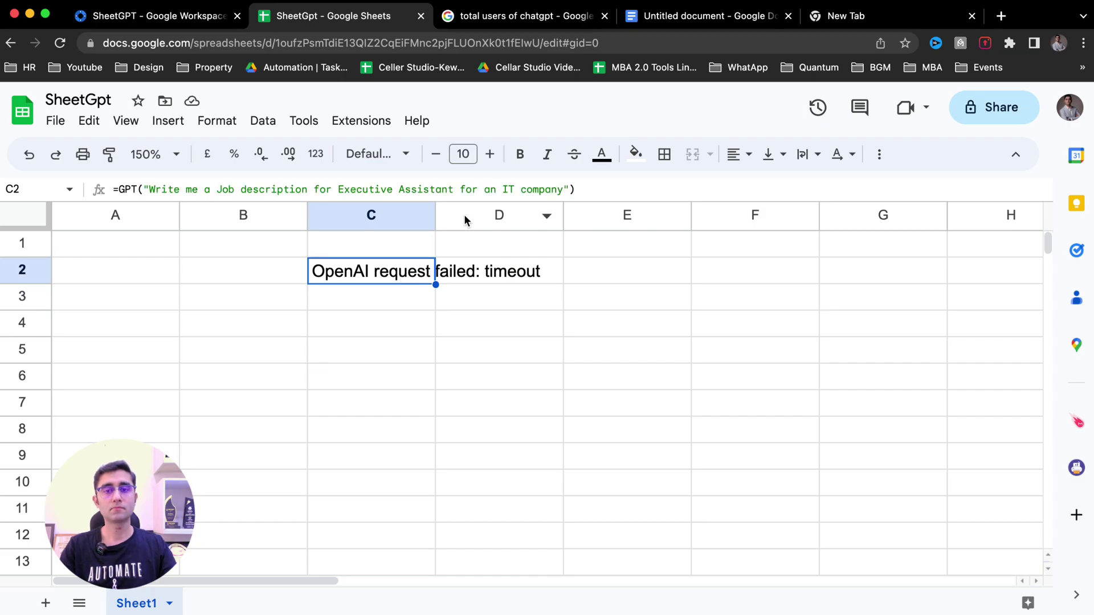
{"action": "left_click", "coordinate": [601, 188]}
{"action": "key", "text": "Return"}
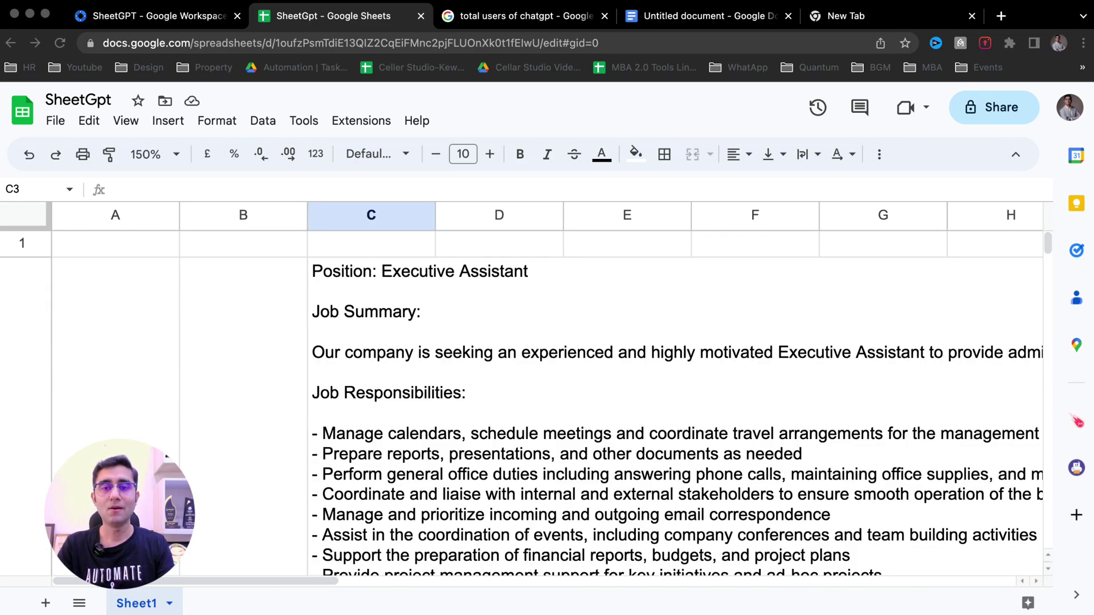
Copy the generated job description from cell C2 and replace the entire contents of the untitled Google Docs document with it
{"action": "key", "text": "super+Tab"}
{"action": "left_click", "coordinate": [381, 525]}
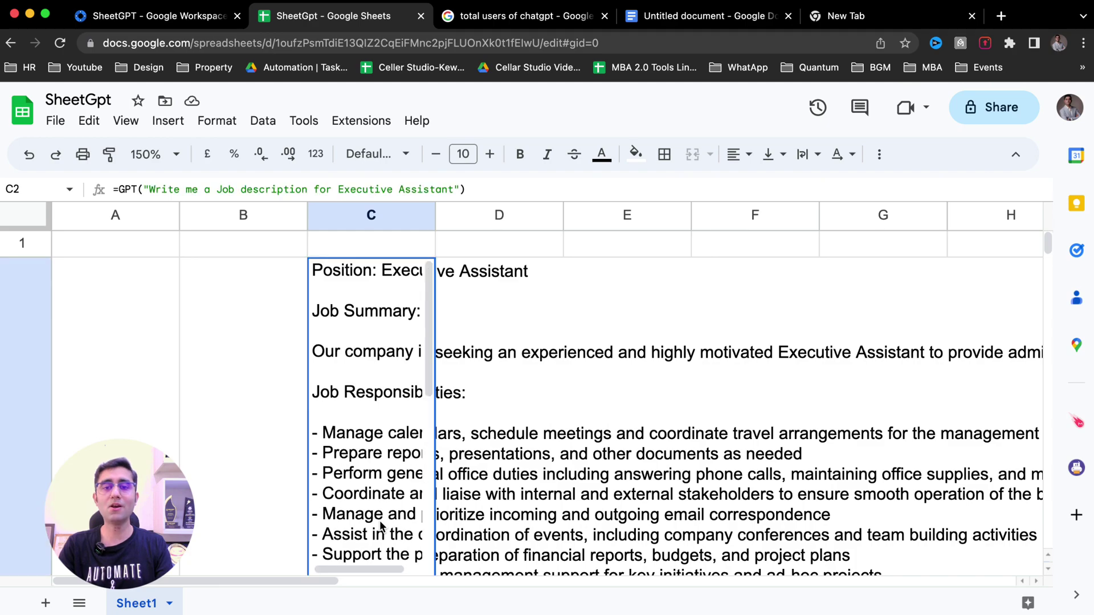
{"action": "key", "text": "ctrl+Tab"}
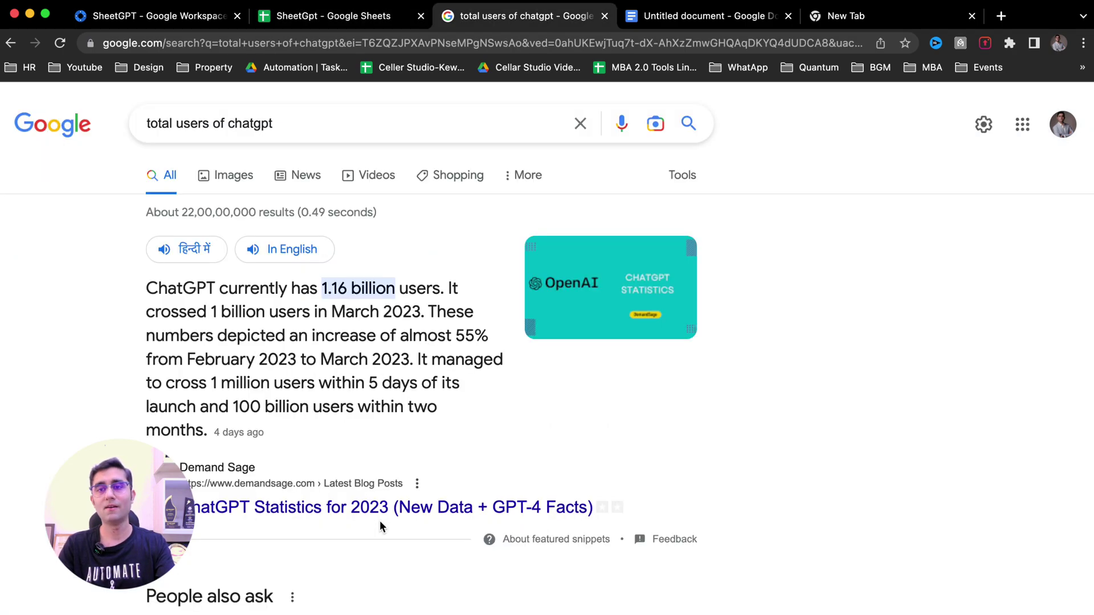
{"action": "key", "text": "ctrl+Tab"}
{"action": "key", "text": "ctrl+a"}
{"action": "key", "text": "BackSpace"}
{"action": "key", "text": "ctrl+v"}
{"action": "scroll", "coordinate": [503, 407], "scroll_direction": "up", "scroll_amount": 10}
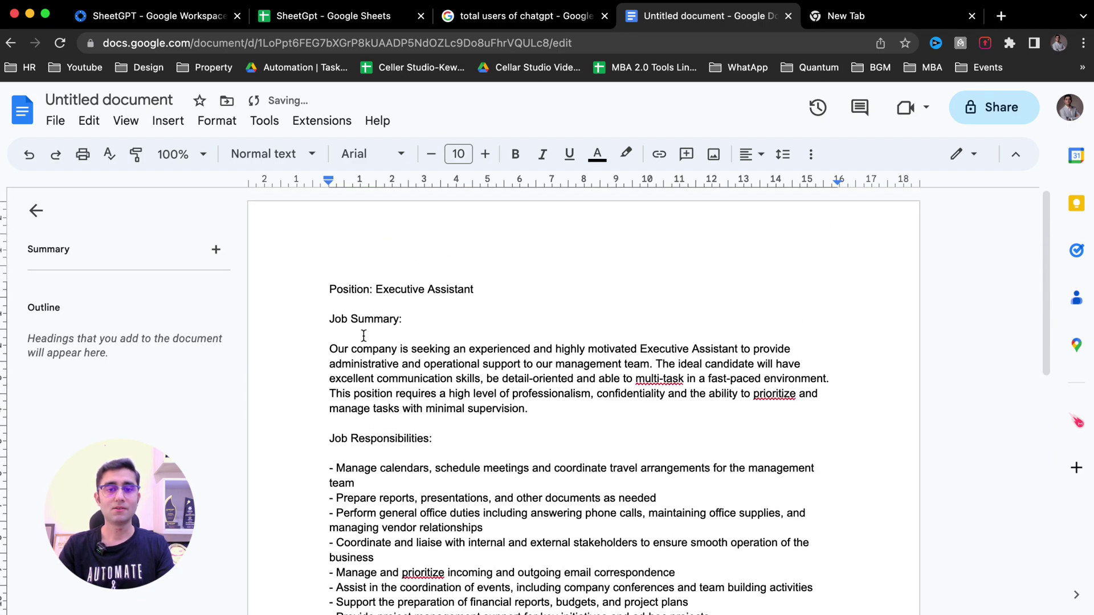
Read through the pasted Executive Assistant job description, covering the job summary, responsibilities and requirements
{"action": "left_click_drag", "start_coordinate": [330, 349], "coordinate": [546, 413]}
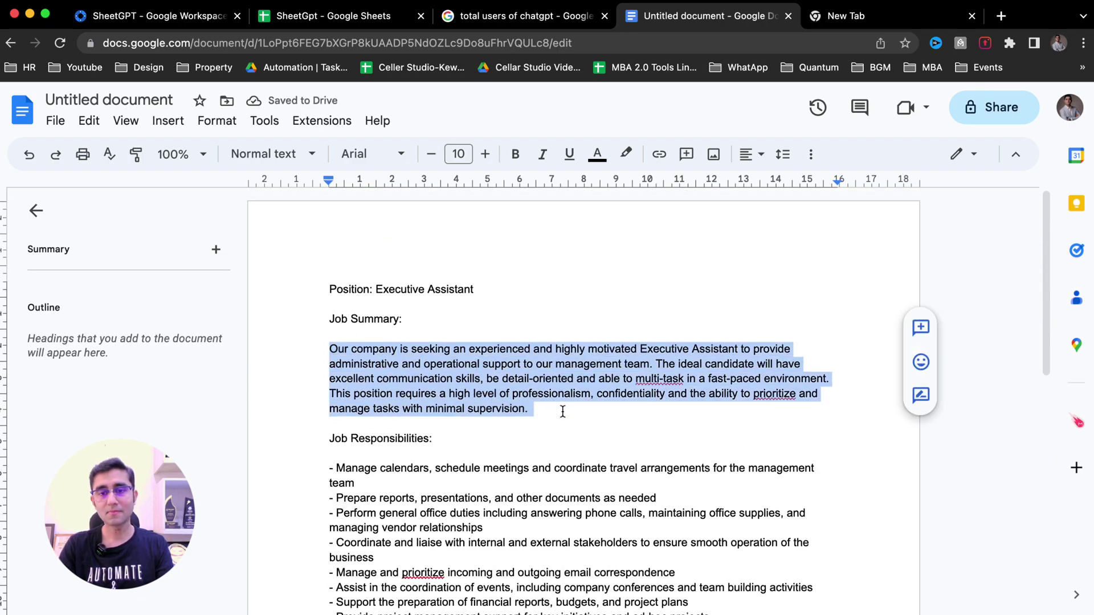
{"action": "scroll", "coordinate": [562, 411], "scroll_direction": "down", "scroll_amount": 3}
{"action": "left_click_drag", "start_coordinate": [331, 297], "coordinate": [515, 462]}
{"action": "scroll", "coordinate": [516, 470], "scroll_direction": "down", "scroll_amount": 4}
{"action": "left_click_drag", "start_coordinate": [314, 291], "coordinate": [794, 523]}
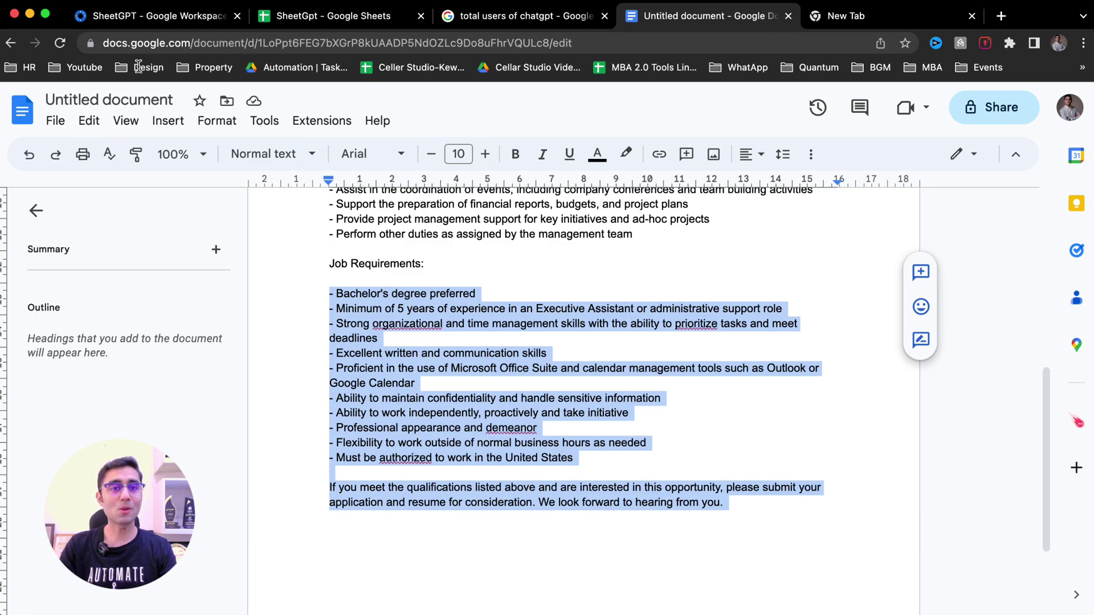
Review SheetGPT's Google Workspace Marketplace listing and the add-on's Enable SheetGPT option in the SheetGpt spreadsheet, returning to cell C2
{"action": "left_click", "coordinate": [136, 17]}
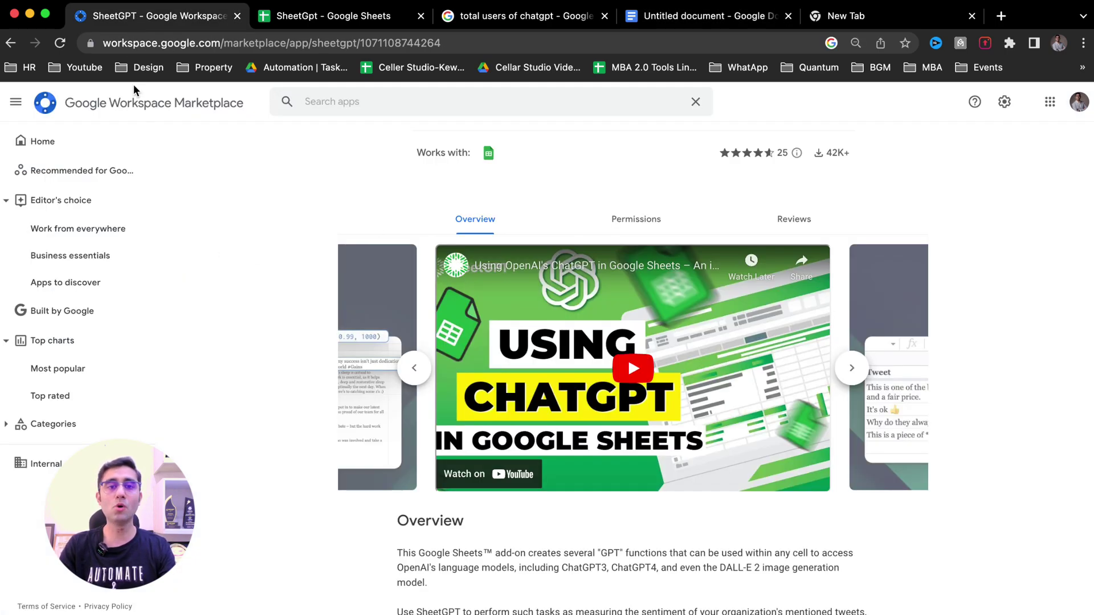
{"action": "scroll", "coordinate": [258, 217], "scroll_direction": "up", "scroll_amount": 3}
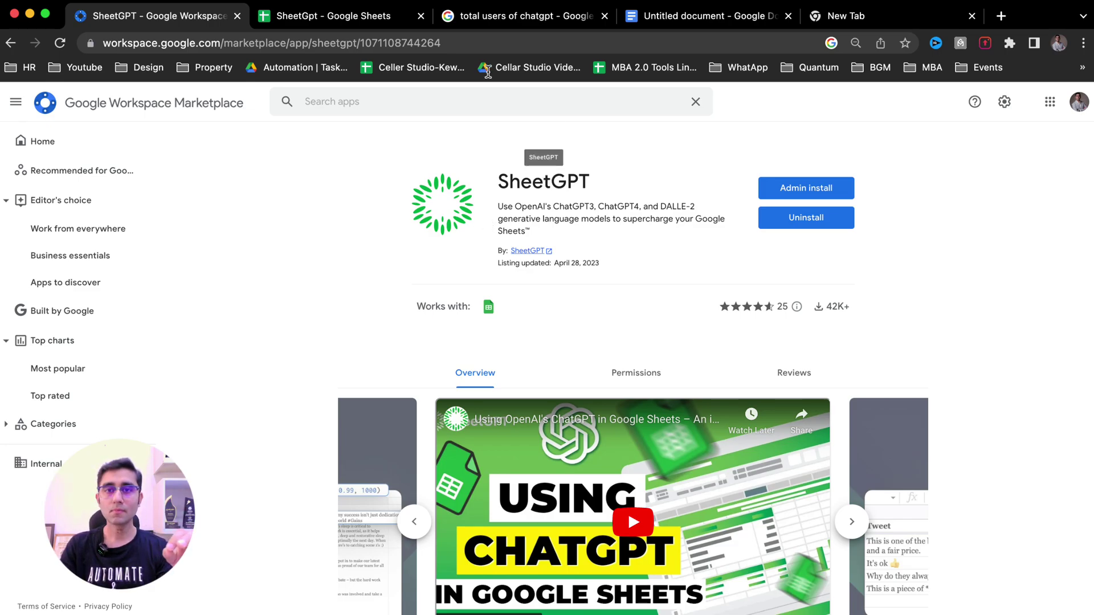
{"action": "left_click", "coordinate": [344, 17]}
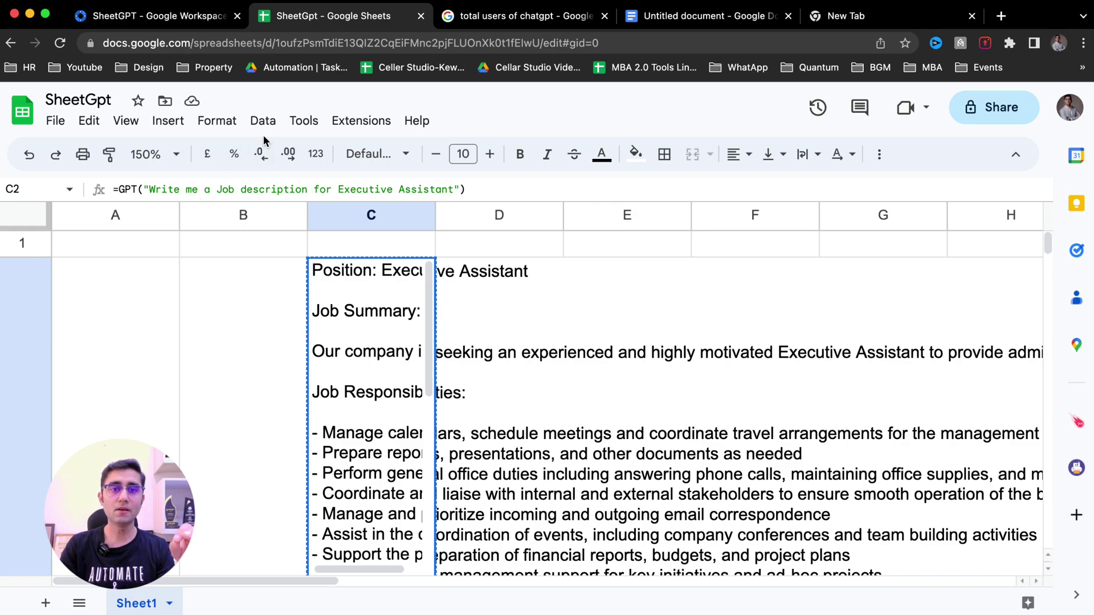
{"action": "left_click", "coordinate": [360, 122]}
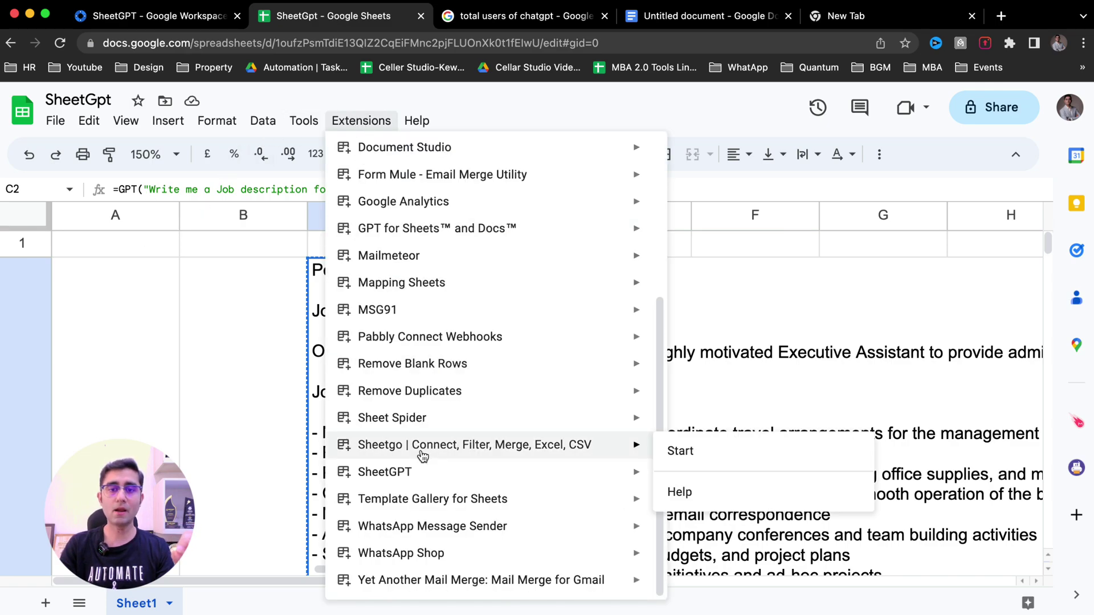
{"action": "mouse_move", "coordinate": [445, 473]}
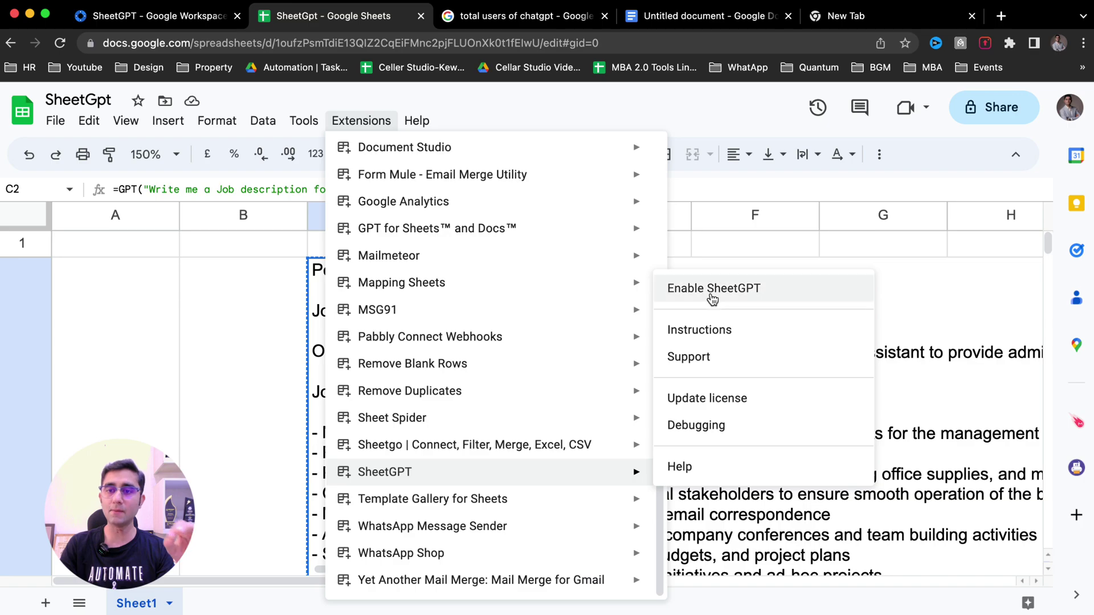
{"action": "left_click", "coordinate": [957, 299]}
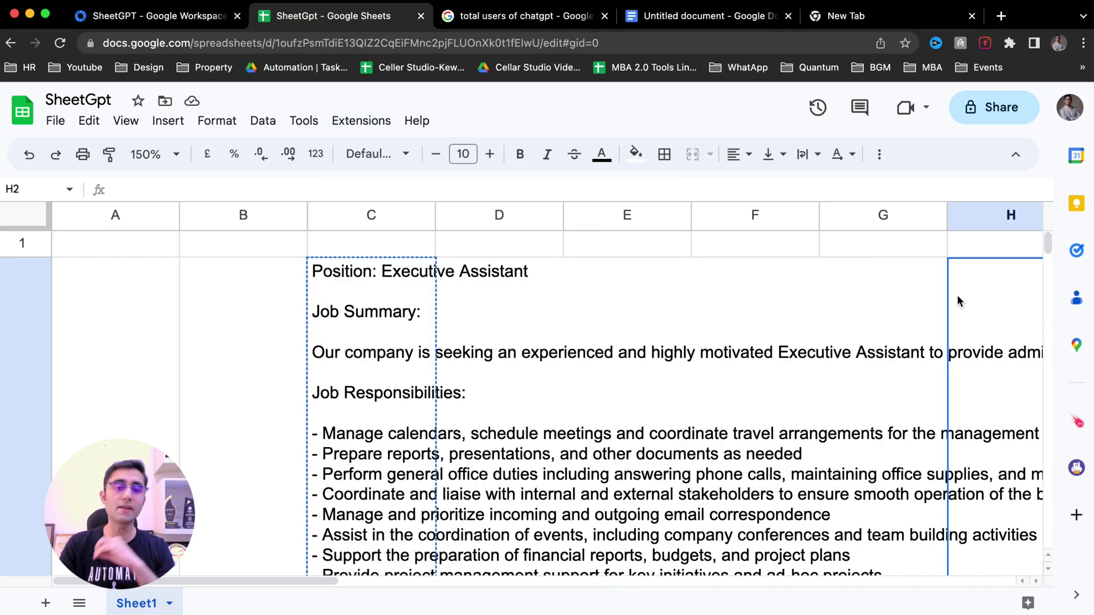
{"action": "left_click", "coordinate": [328, 392]}
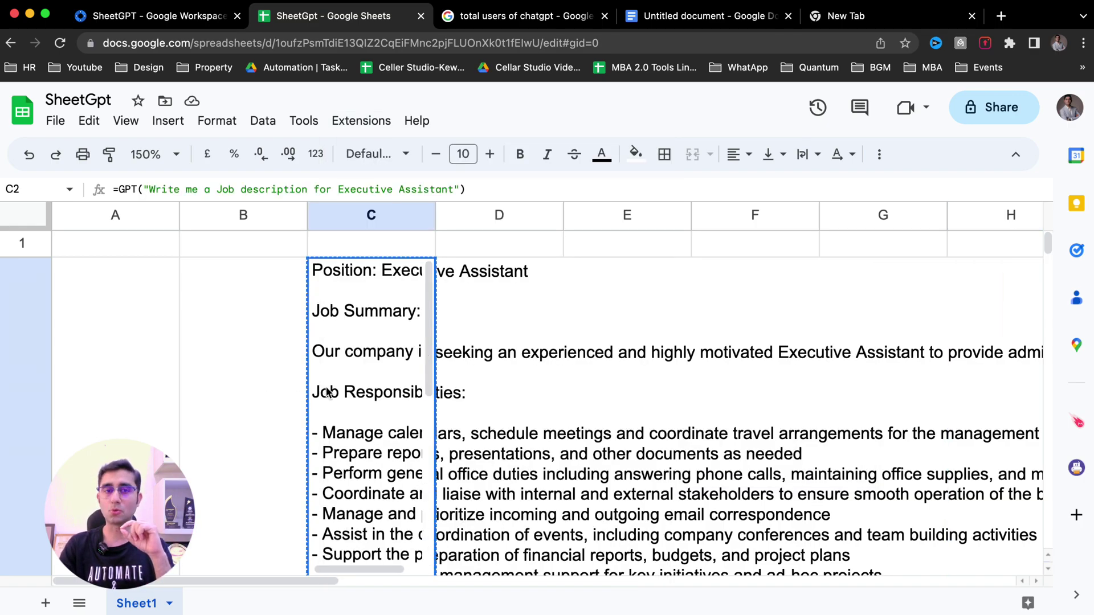